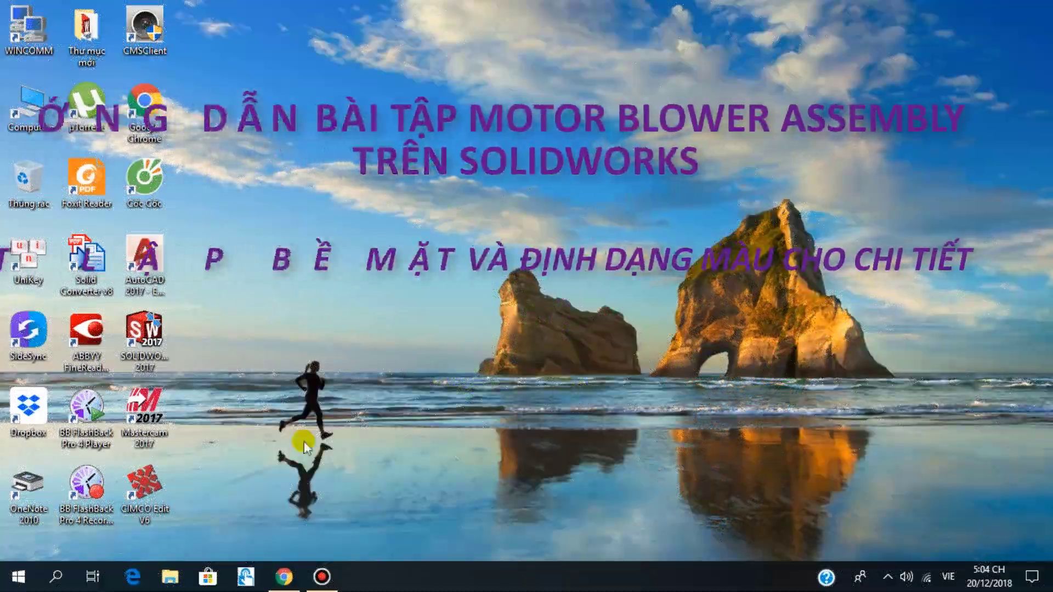
Launch SOLIDWORKS 2017 from its desktop shortcut
right_click(149, 336)
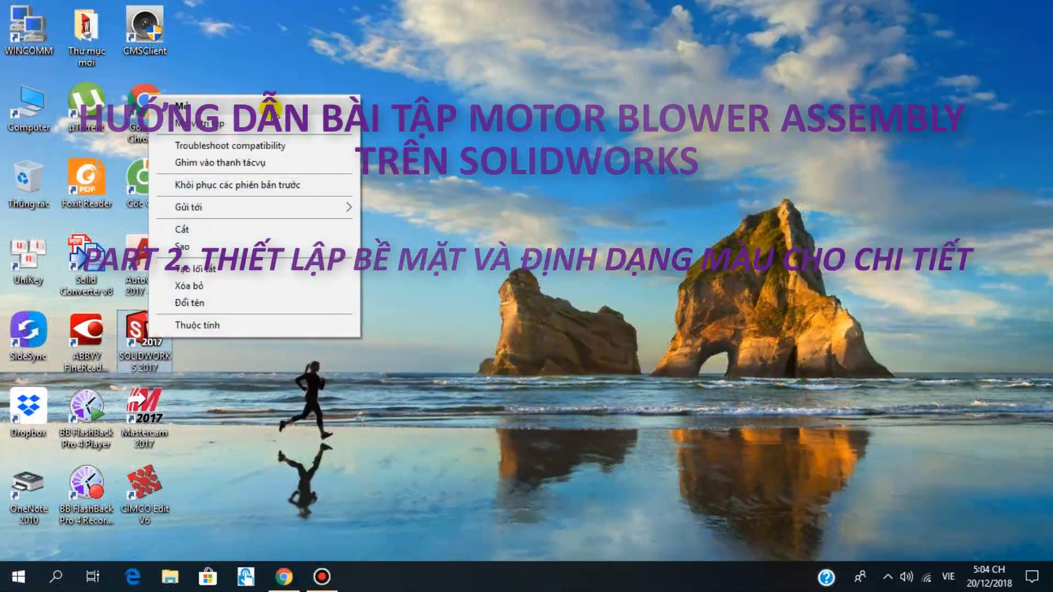
left_click(184, 105)
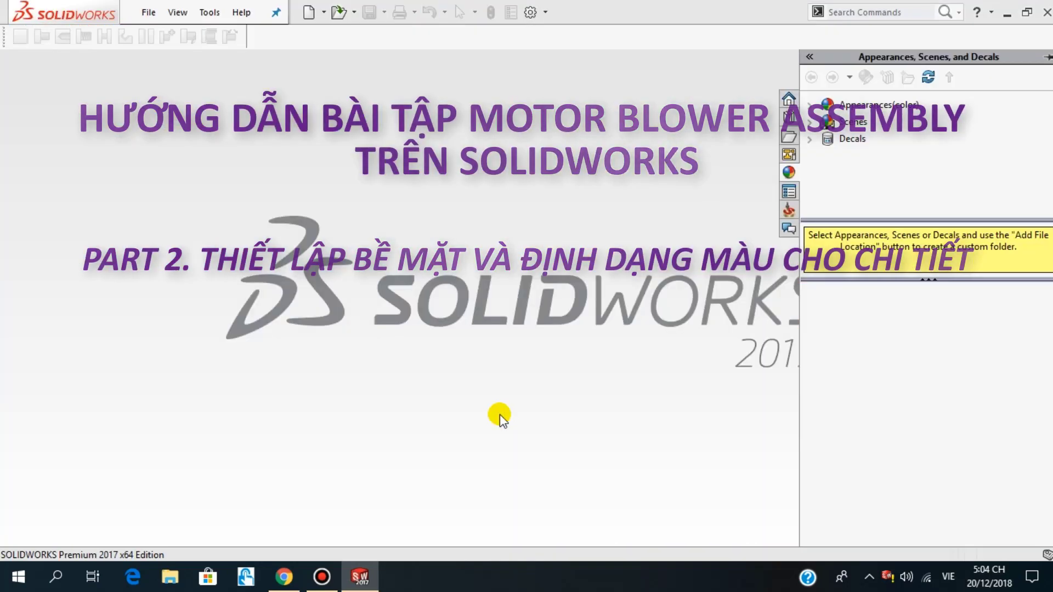
Collapse the task pane and open the Assem1 assembly from the Motor folder
left_click(598, 217)
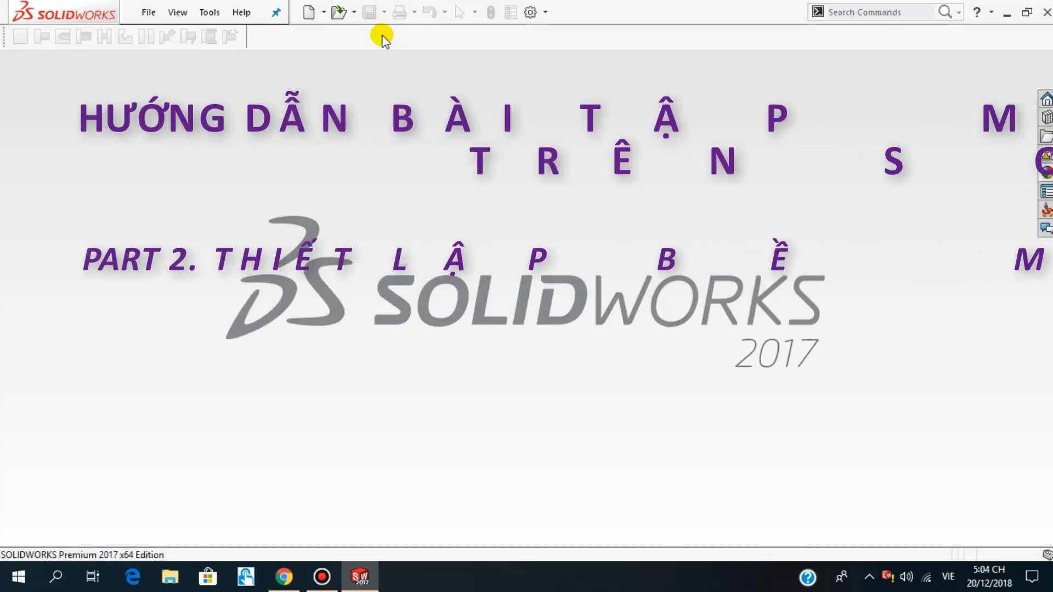
left_click(341, 12)
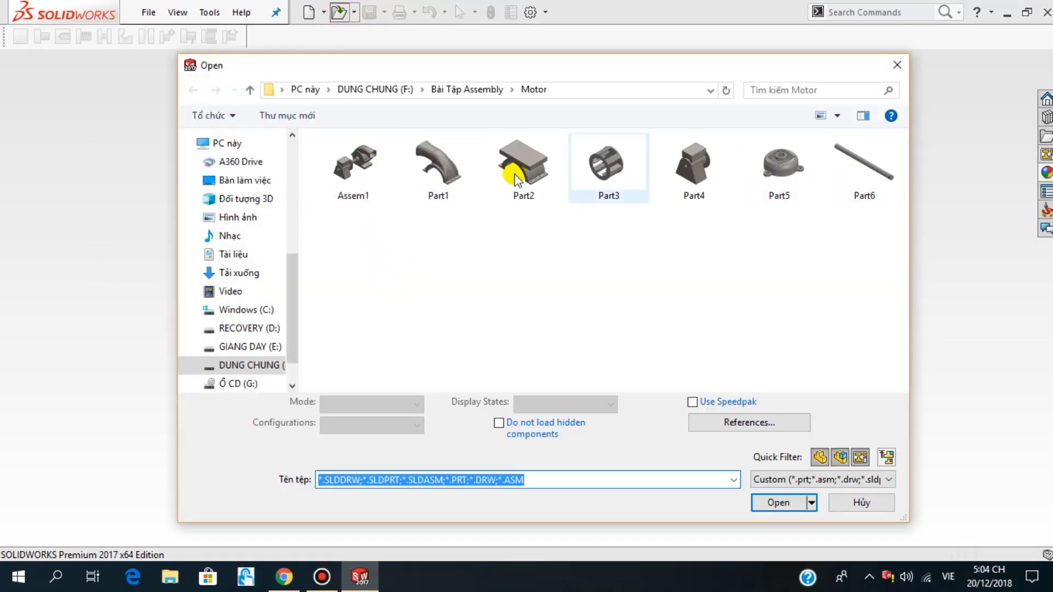
left_click(365, 170)
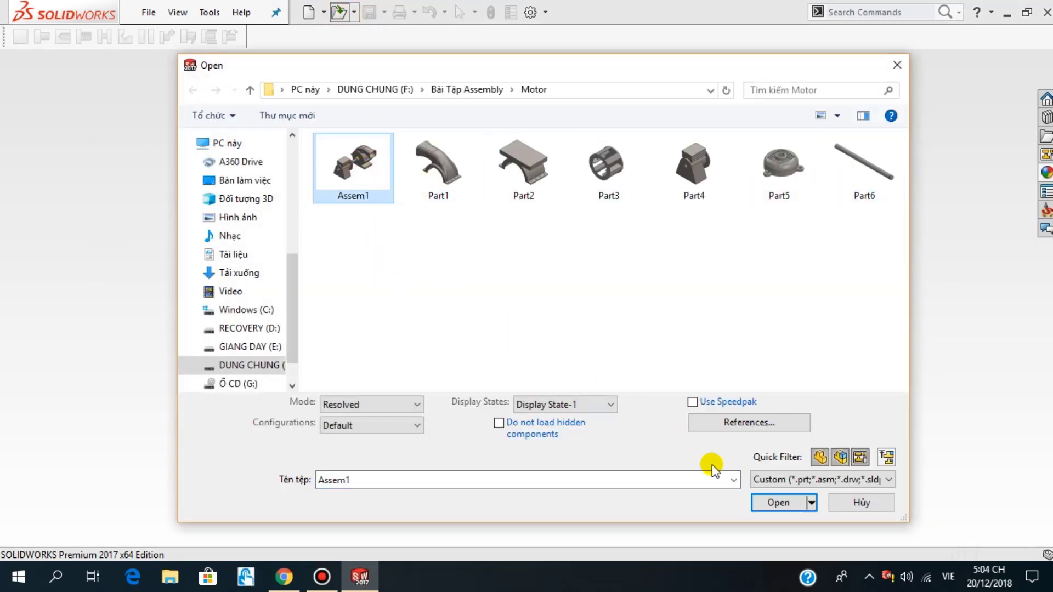
left_click(782, 502)
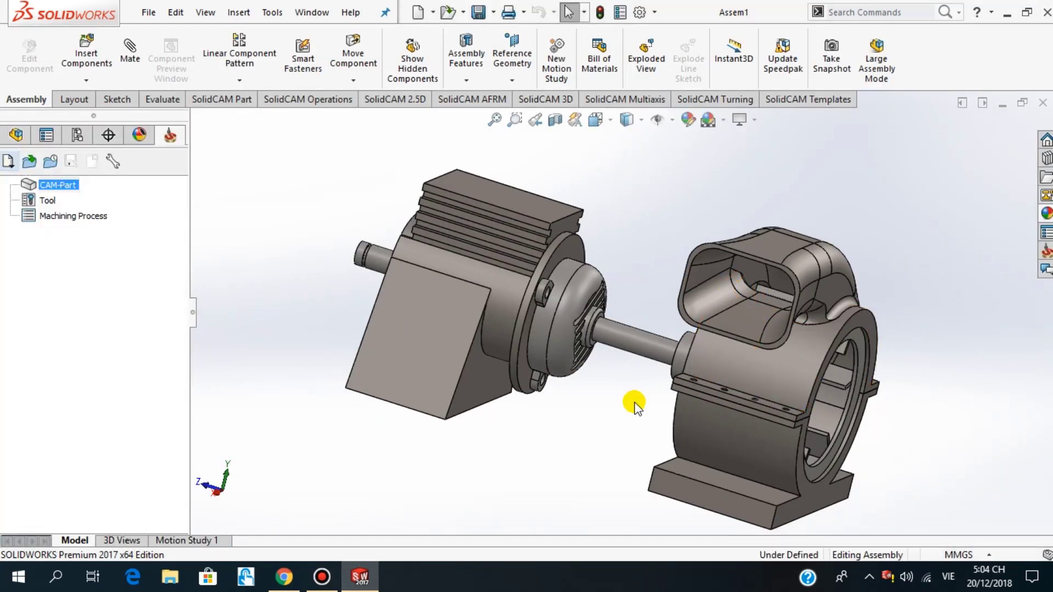
Review each polished steel and matte steel appearance in the DisplayManager's Appearances list
mouse_move(630, 396)
middle_mouse_down()
mouse_move(681, 407)
mouse_move(611, 404)
mouse_move(658, 379)
mouse_move(630, 376)
mouse_move(675, 341)
mouse_move(623, 416)
mouse_move(630, 423)
mouse_move(638, 389)
mouse_move(600, 436)
middle_mouse_up()
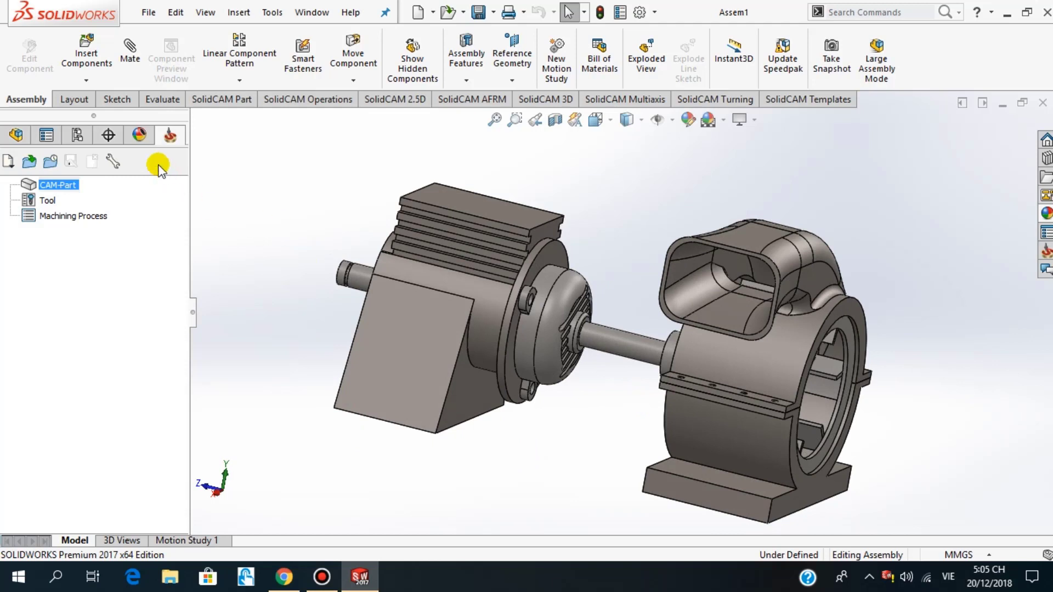
left_click(139, 136)
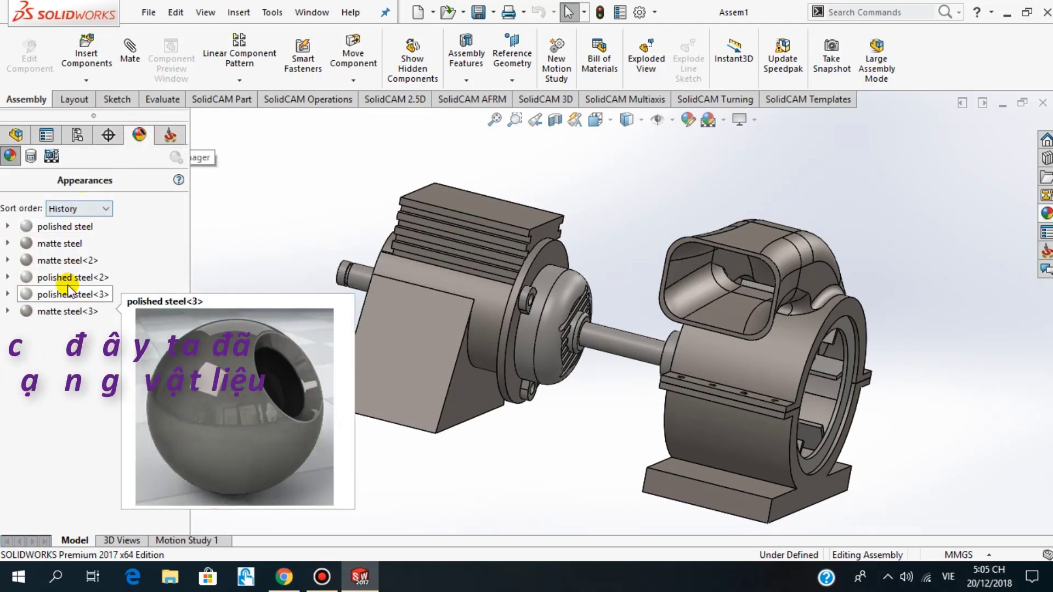
left_click(64, 230)
left_click(63, 243)
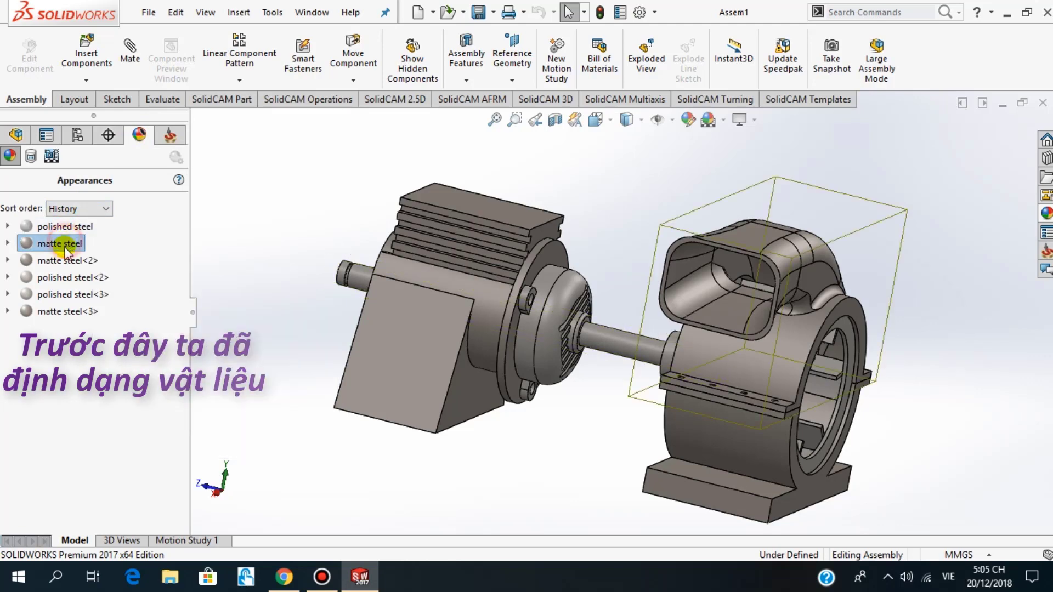
left_click(62, 260)
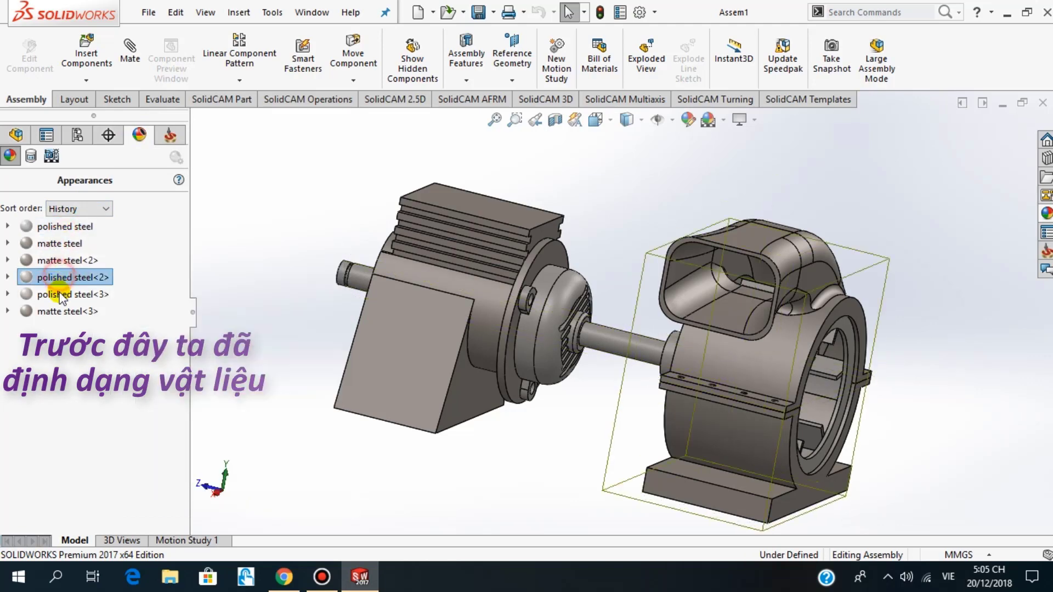
left_click(62, 294)
left_click(60, 311)
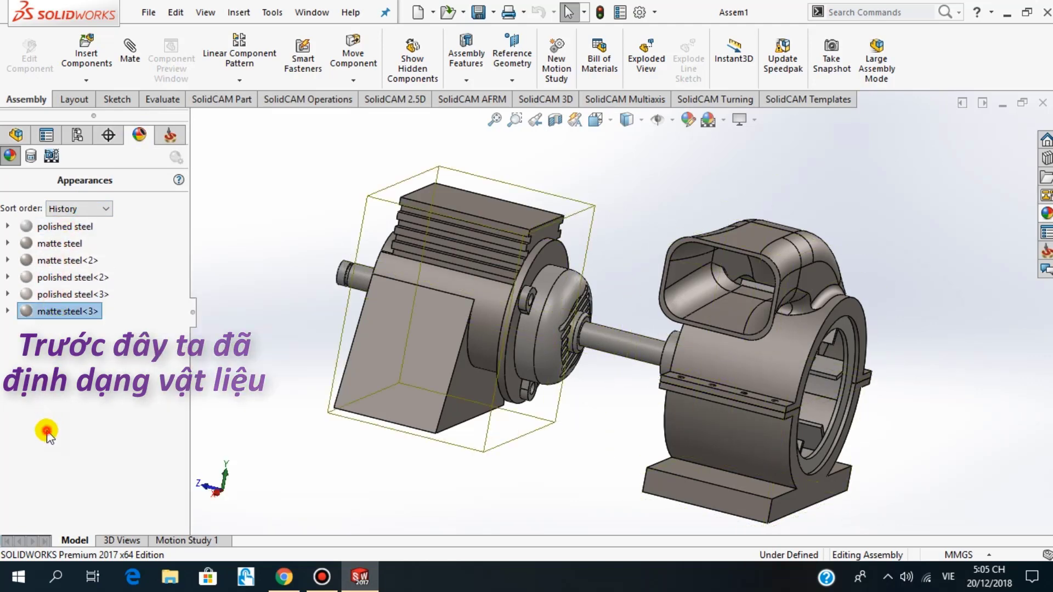
left_click(60, 227)
Edit the shaft's appearance, choosing Steel > polished steel after browsing chrome and aluminum
right_click(59, 229)
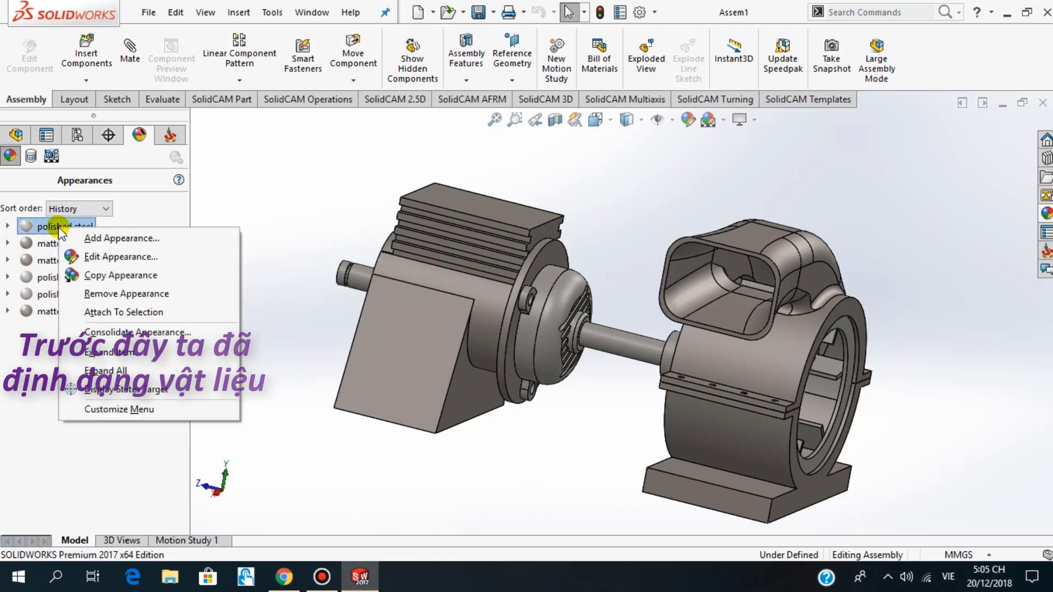
left_click(136, 258)
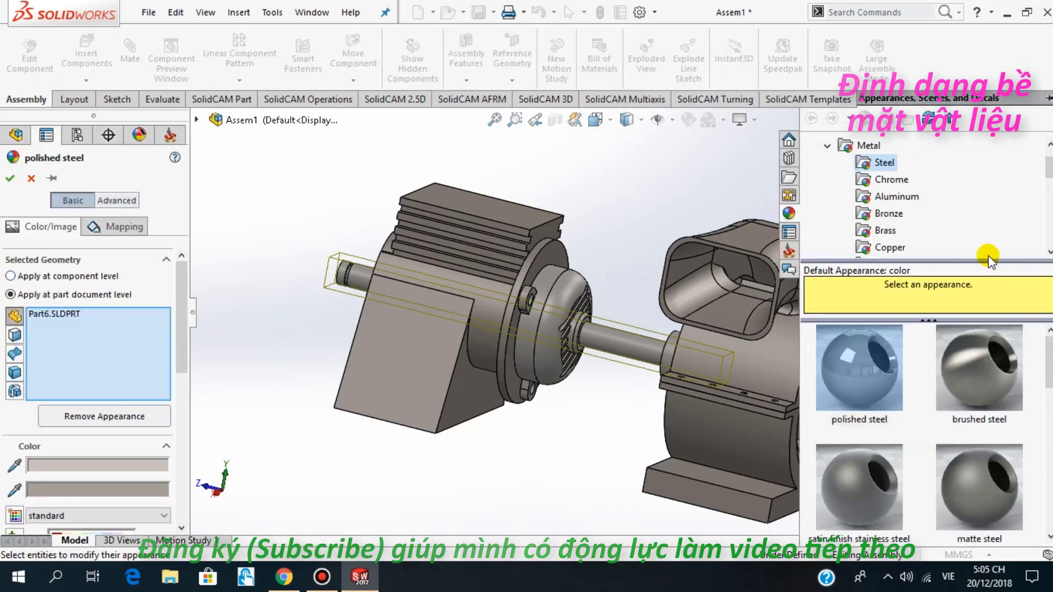
left_click(891, 180)
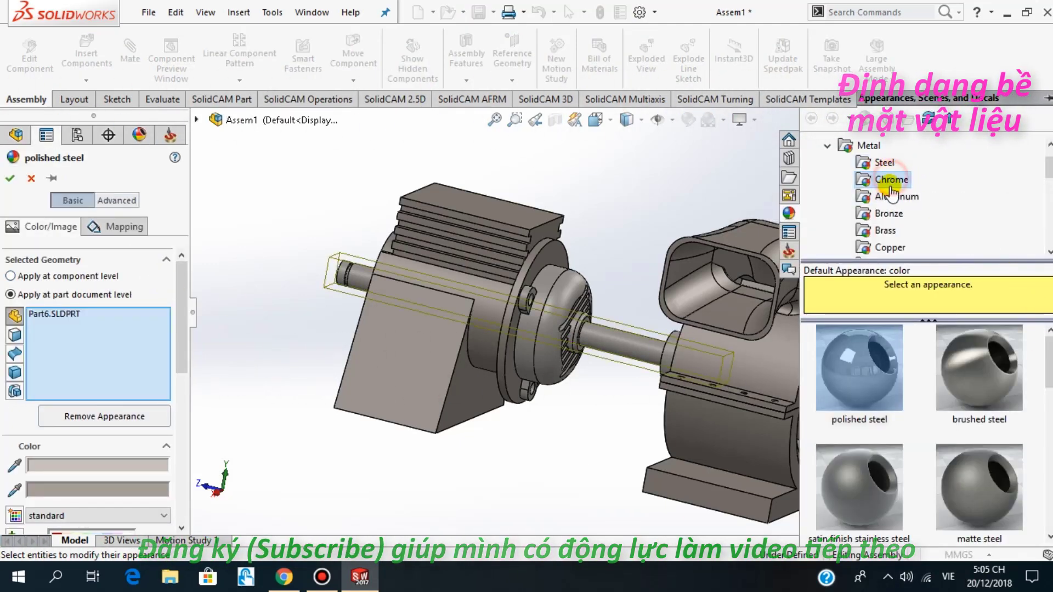
left_click(888, 214)
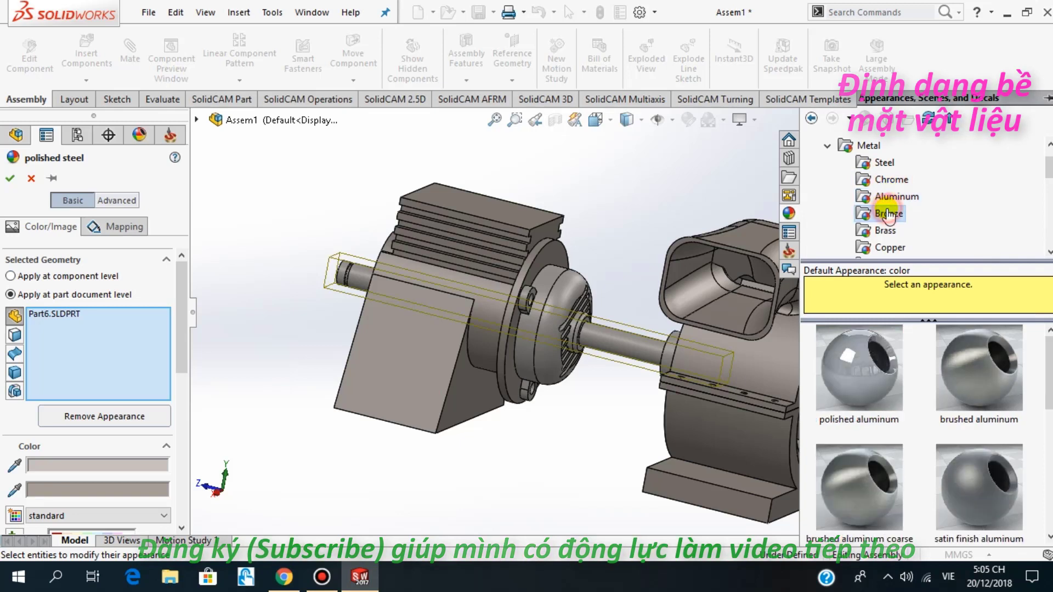
left_click(885, 163)
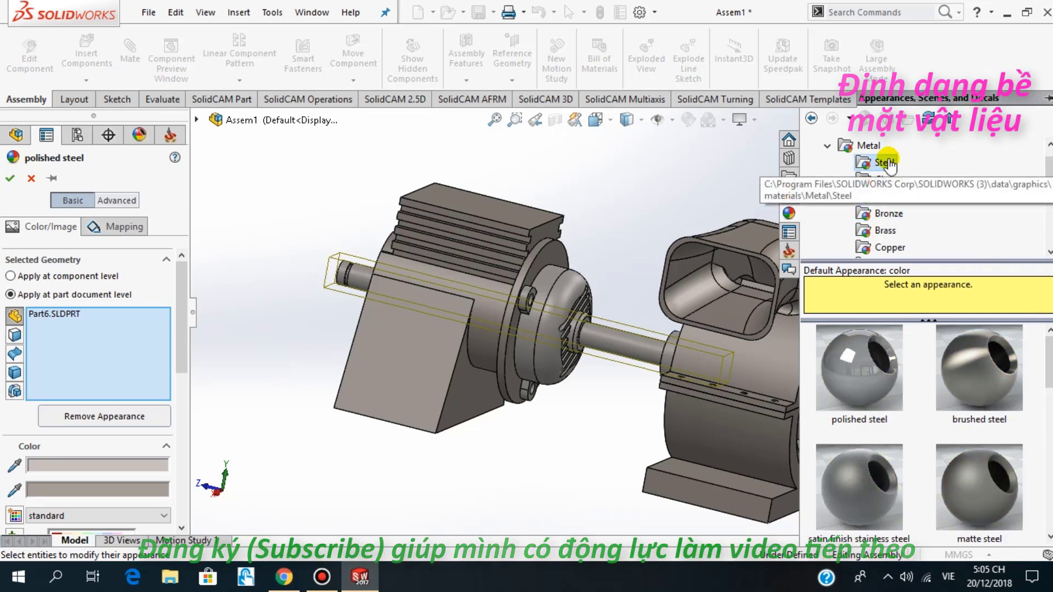
left_click(857, 380)
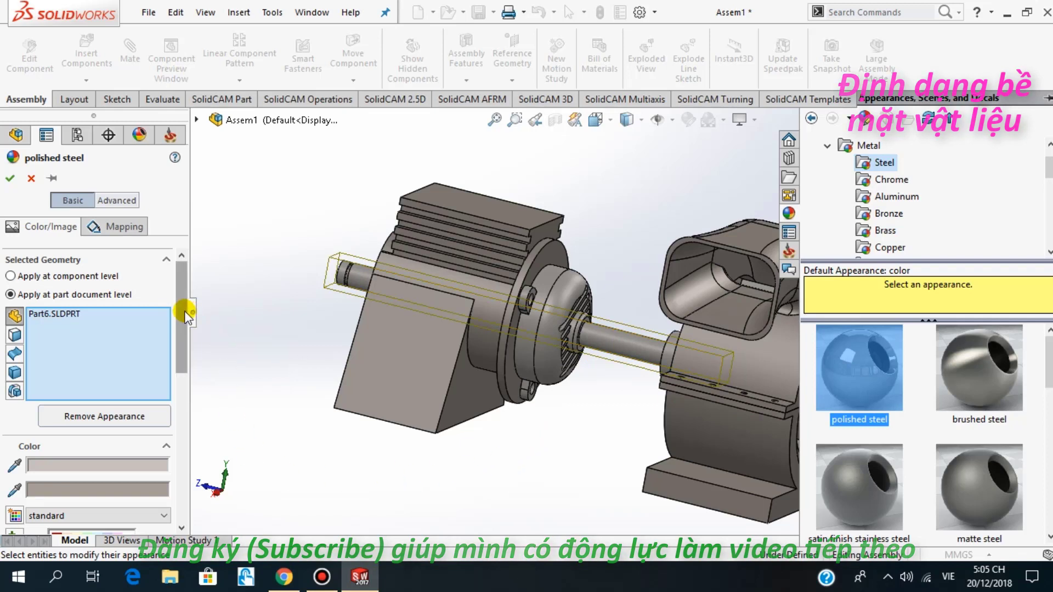
scroll(178, 340, "down", 5)
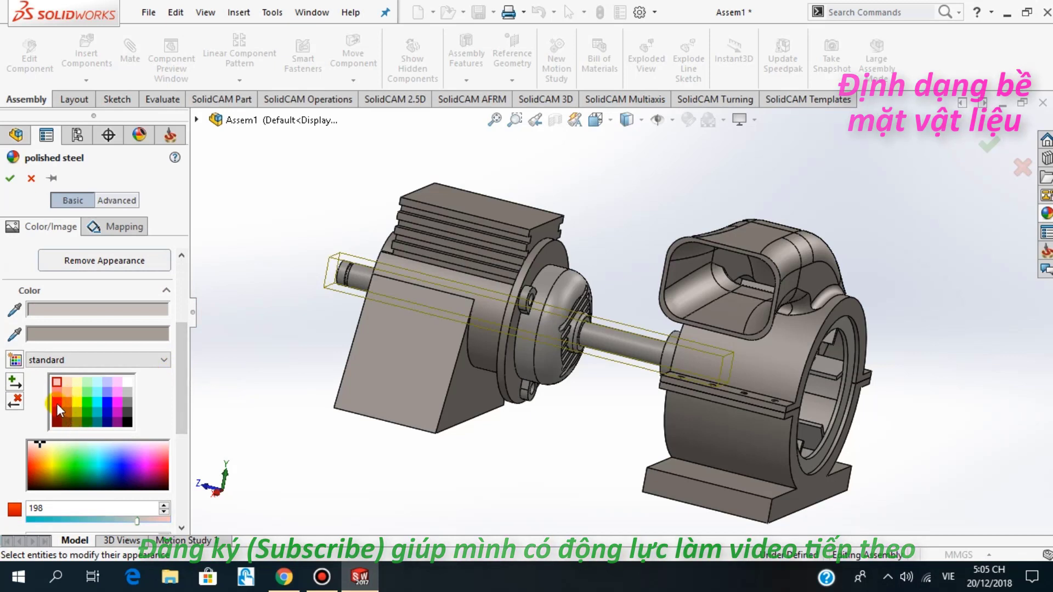
Colour the shaft bright red and accept the appearance
left_click(57, 404)
left_click(58, 390)
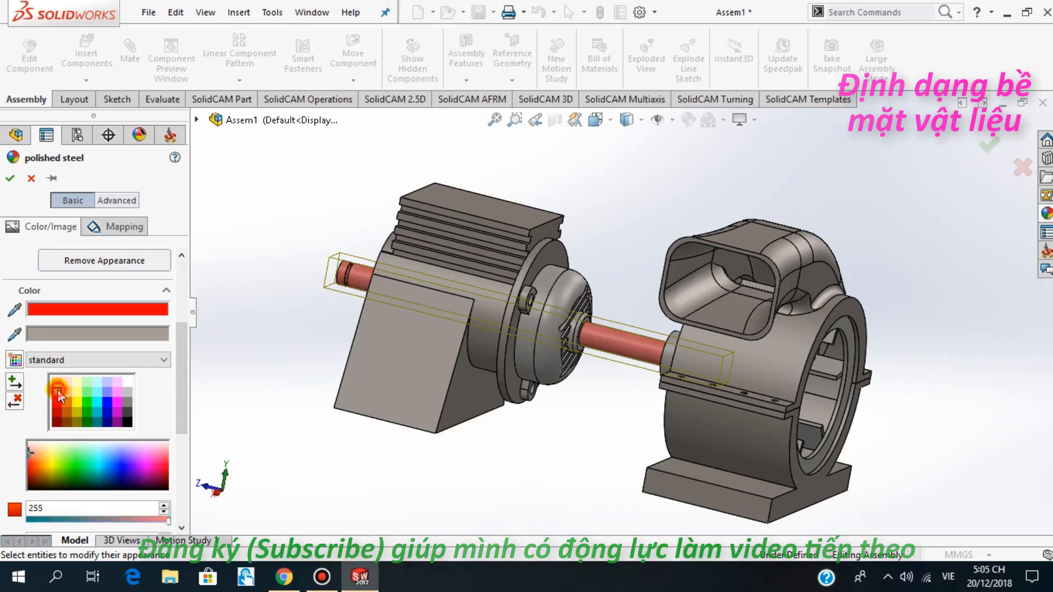
left_click(57, 402)
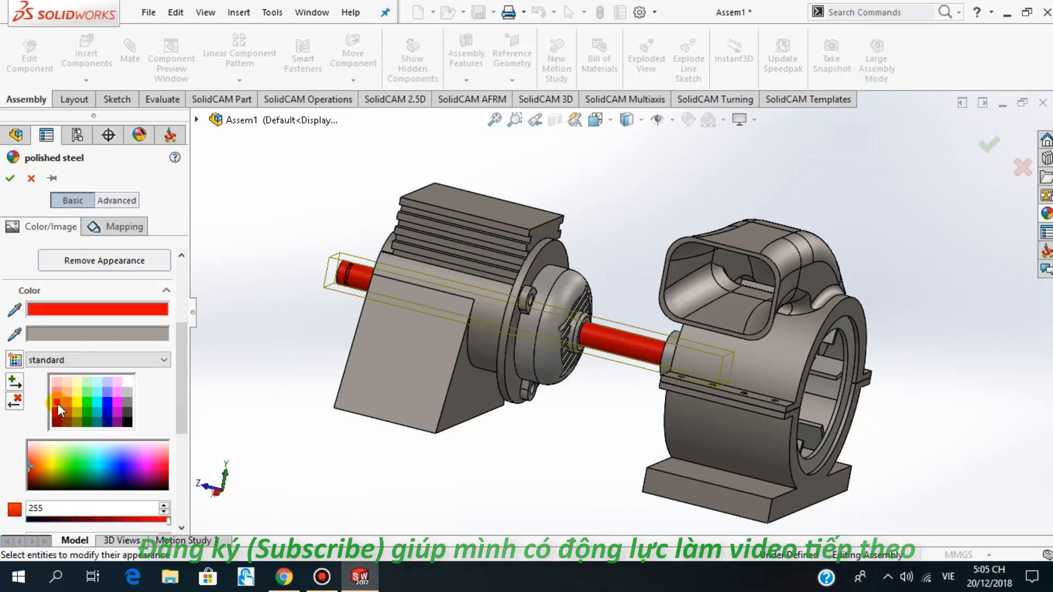
left_click(11, 179)
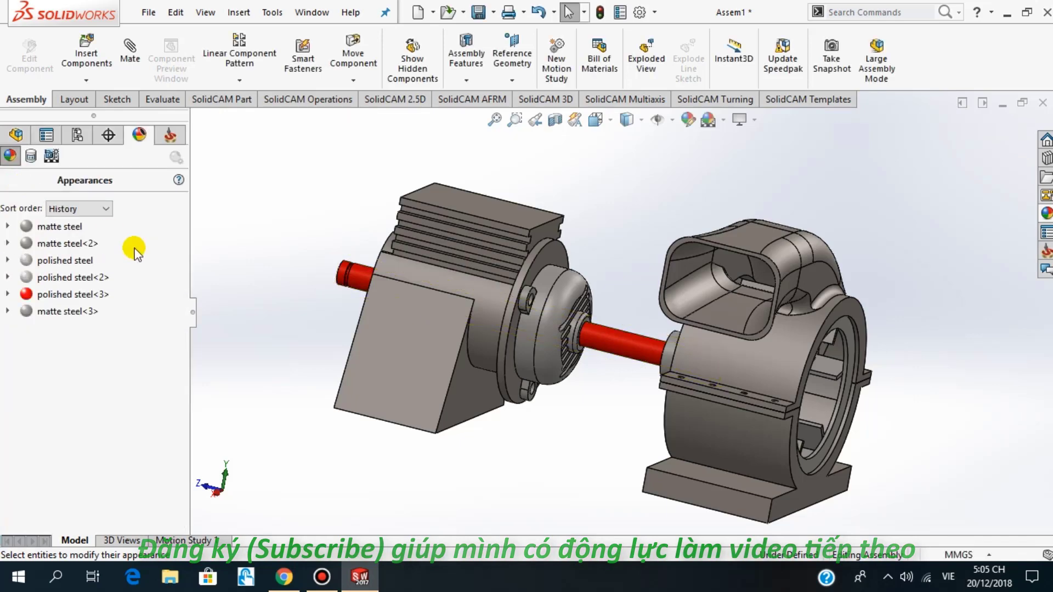
Edit the housing's matte steel appearance, keeping the matte steel swatch
mouse_move(592, 406)
middle_mouse_down()
mouse_move(685, 420)
mouse_move(630, 423)
mouse_move(592, 369)
mouse_move(564, 353)
mouse_move(525, 351)
mouse_move(616, 437)
mouse_move(606, 392)
mouse_move(598, 438)
middle_mouse_up()
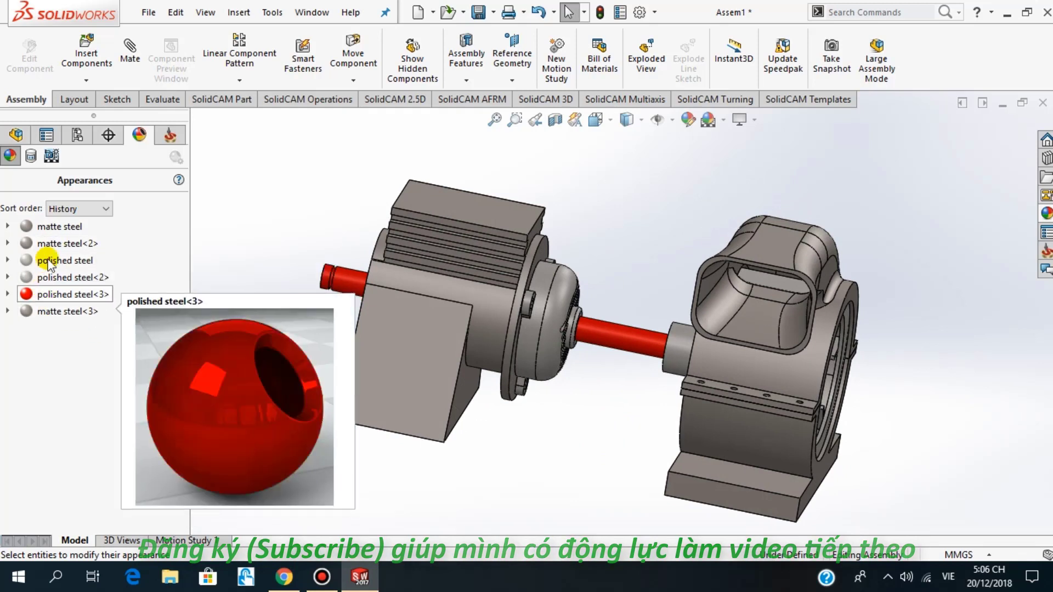
left_click(56, 228)
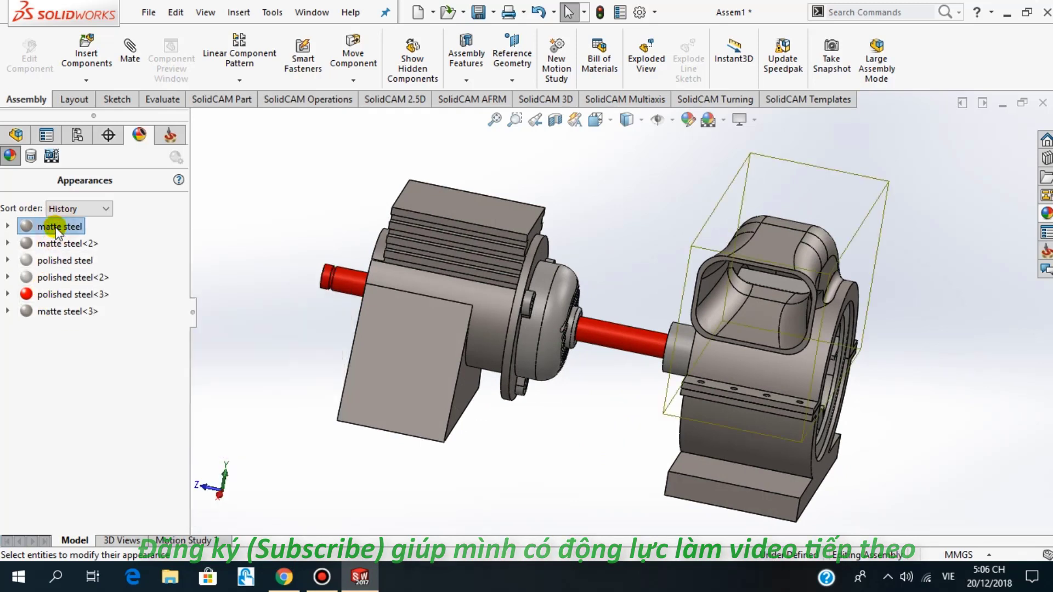
left_click_drag(56, 228, 738, 262)
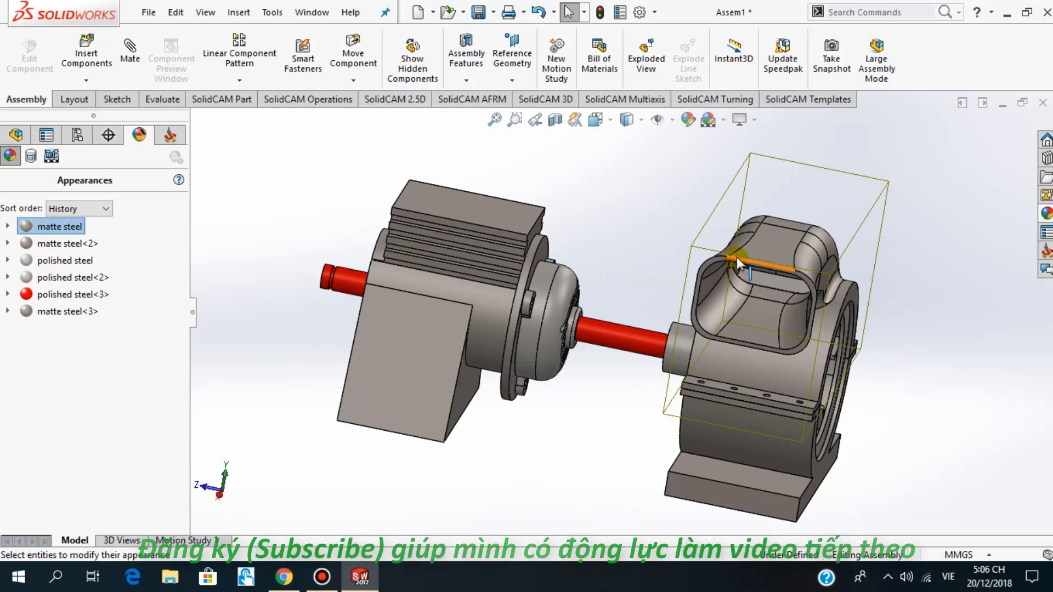
right_click(48, 228)
left_click(86, 256)
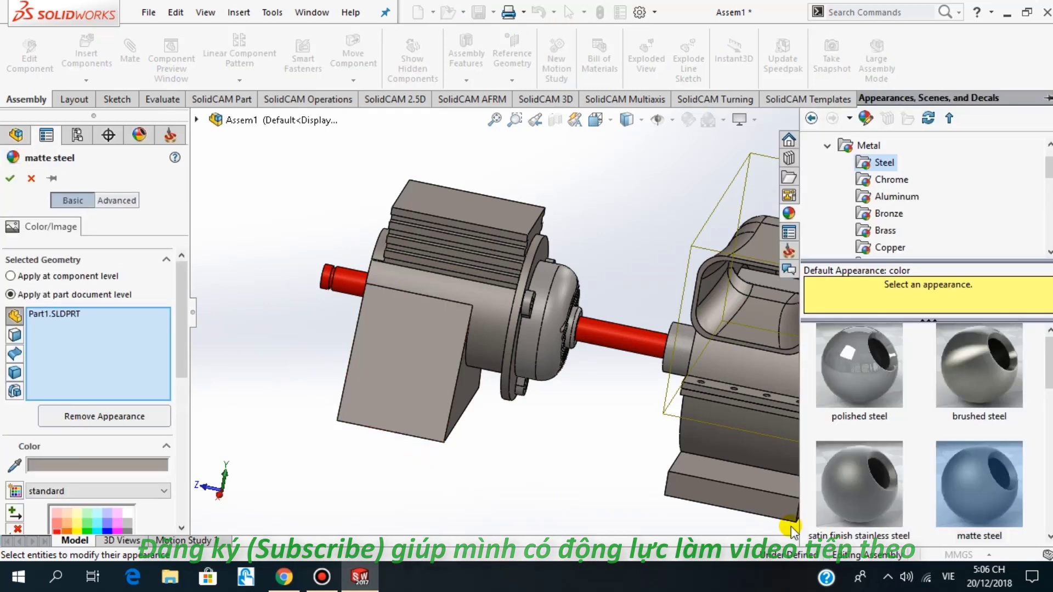
left_click(882, 163)
left_click(981, 493)
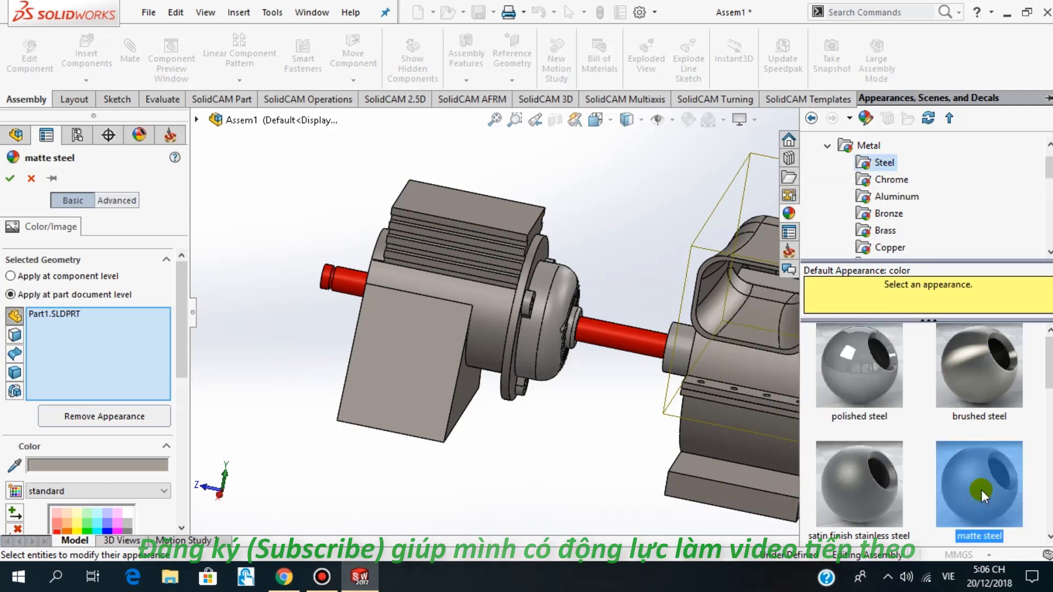
left_click(888, 389)
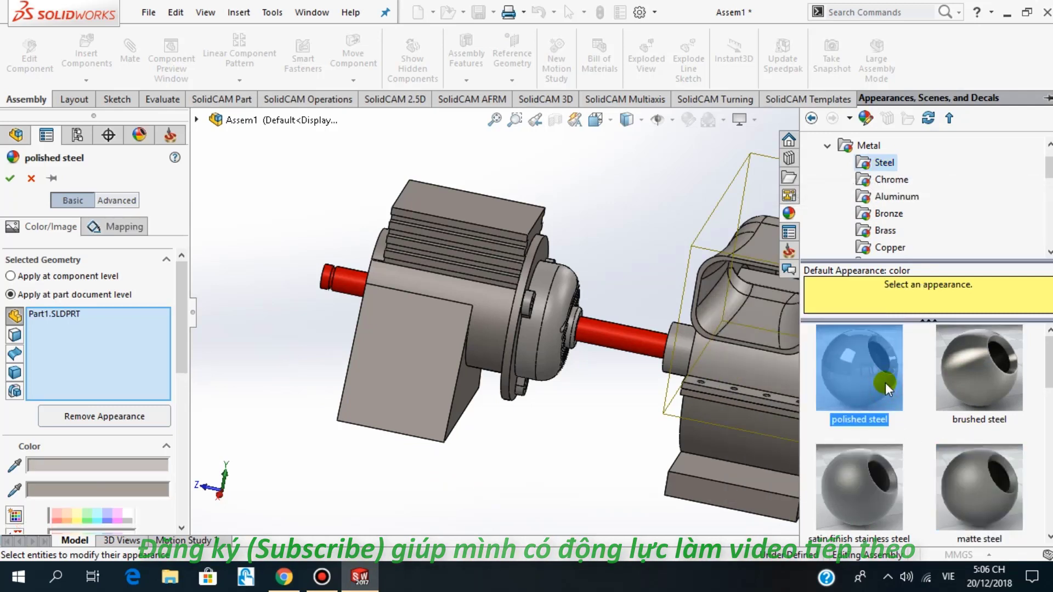
left_click_drag(986, 505, 743, 258)
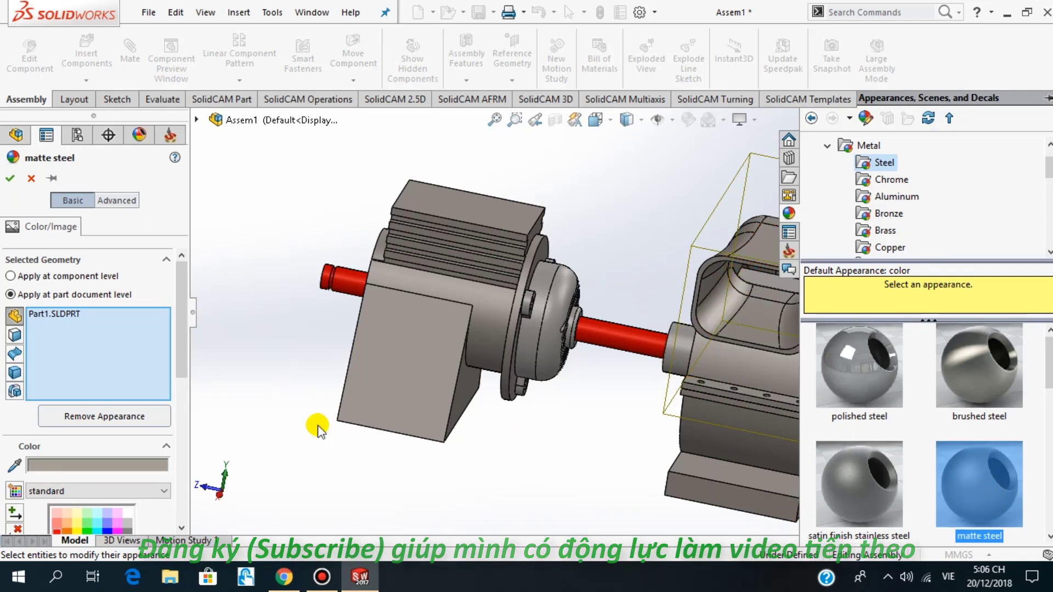
Colour the upper housing bright orange (232,113,8) and accept it
left_click_drag(181, 329, 182, 401)
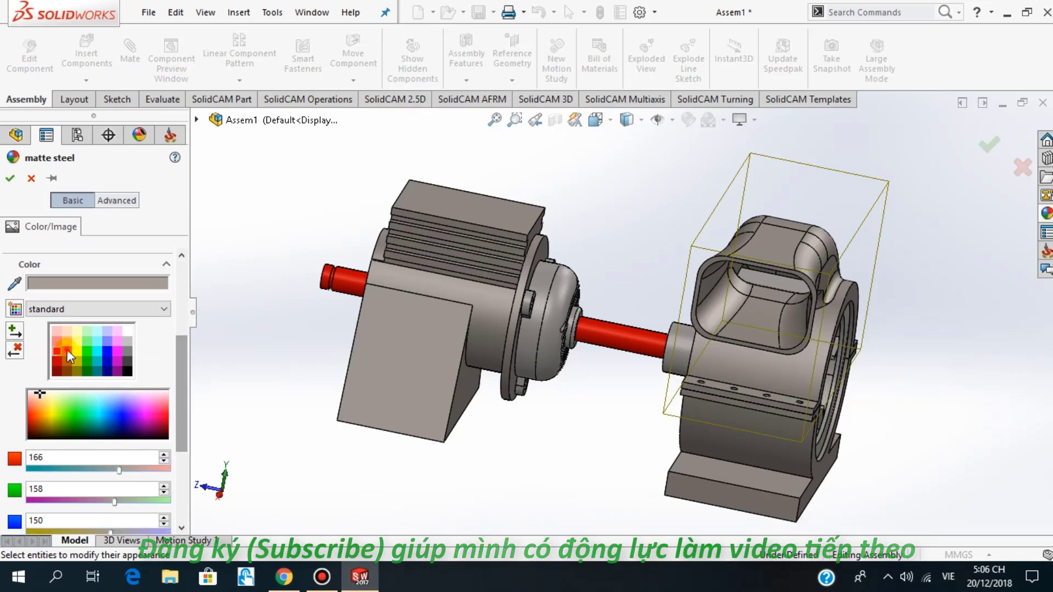
left_click(67, 350)
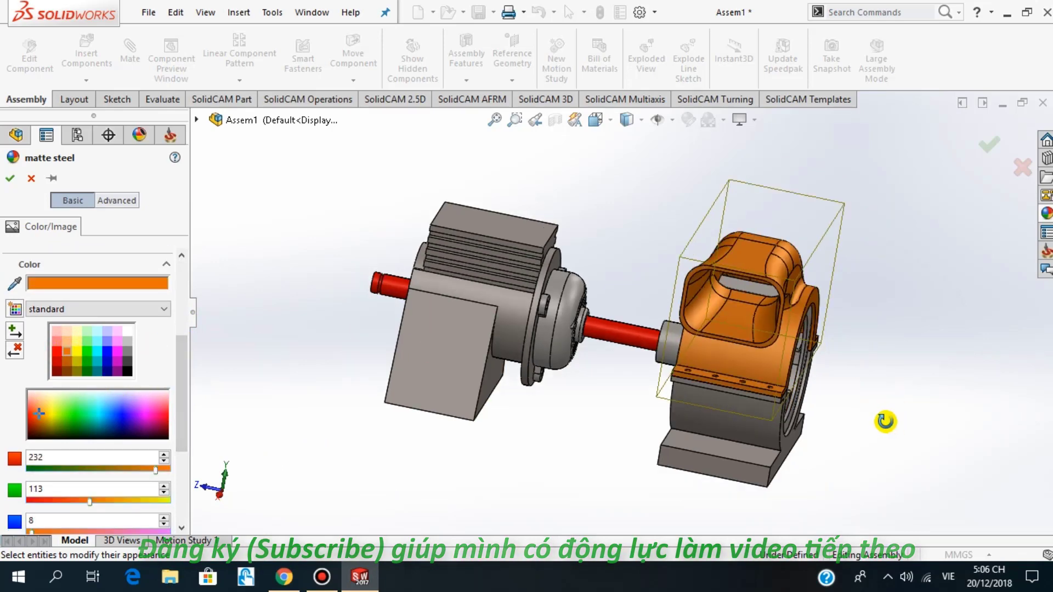
mouse_move(900, 426)
middle_mouse_down()
mouse_move(851, 401)
mouse_move(893, 410)
mouse_move(893, 397)
mouse_move(883, 399)
middle_mouse_up()
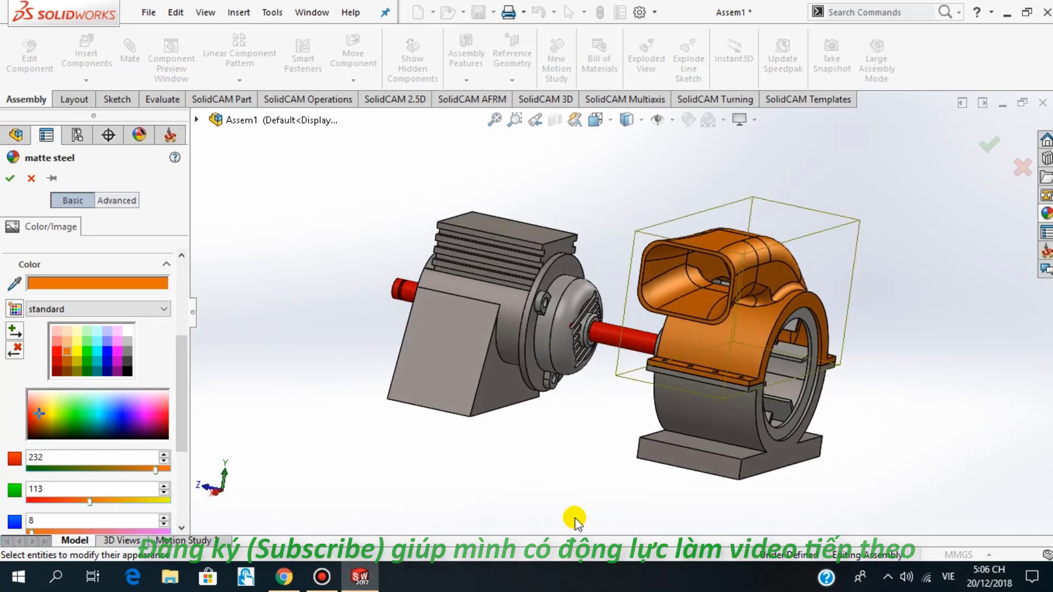
left_click(68, 364)
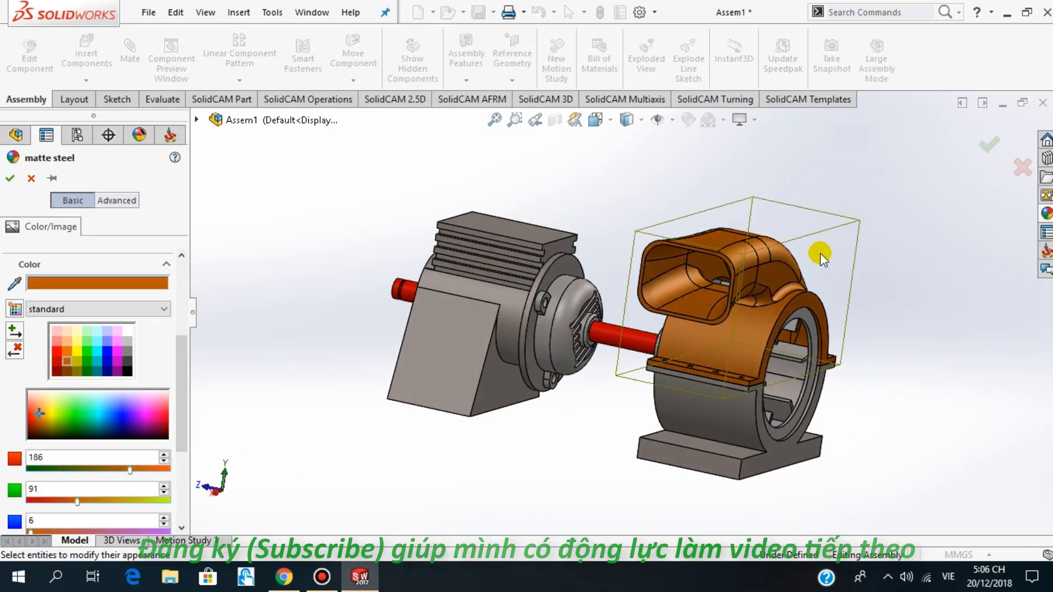
scroll(791, 325, "down", 2)
scroll(658, 280, "down", 3)
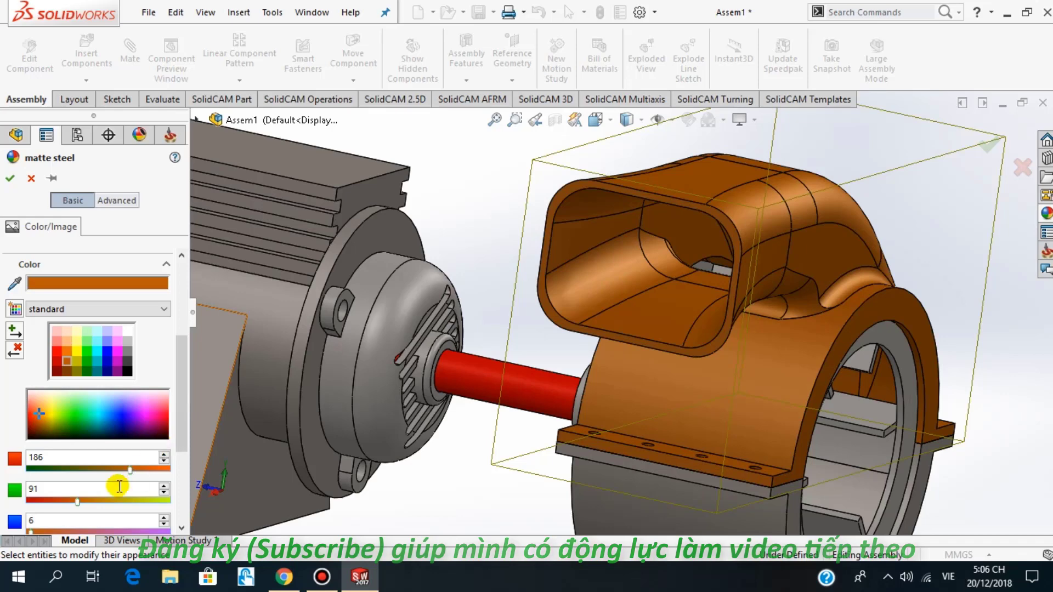
left_click(67, 351)
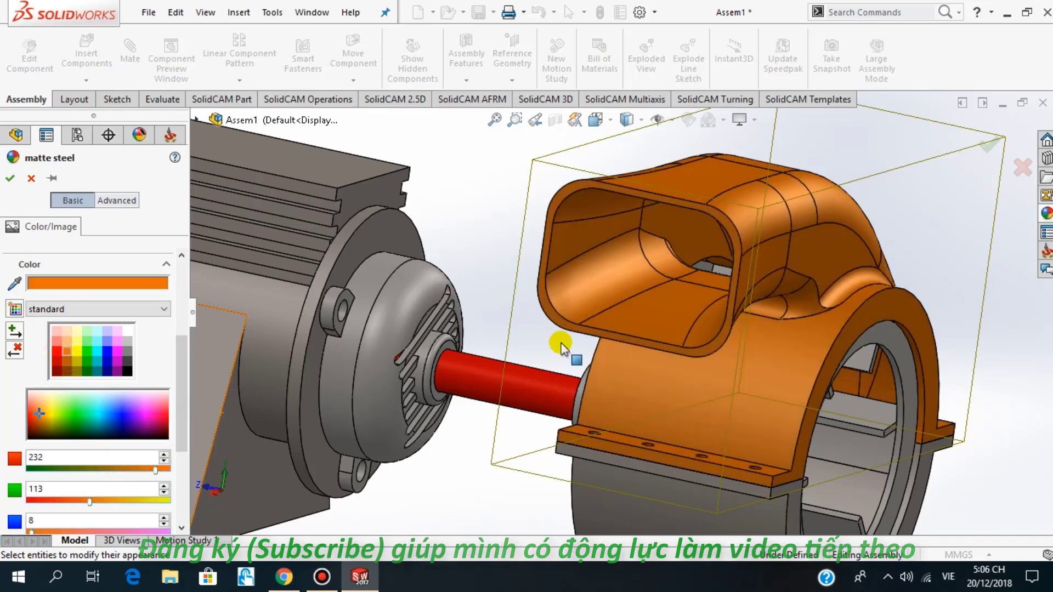
left_click(10, 180)
scroll(535, 430, "up", 3)
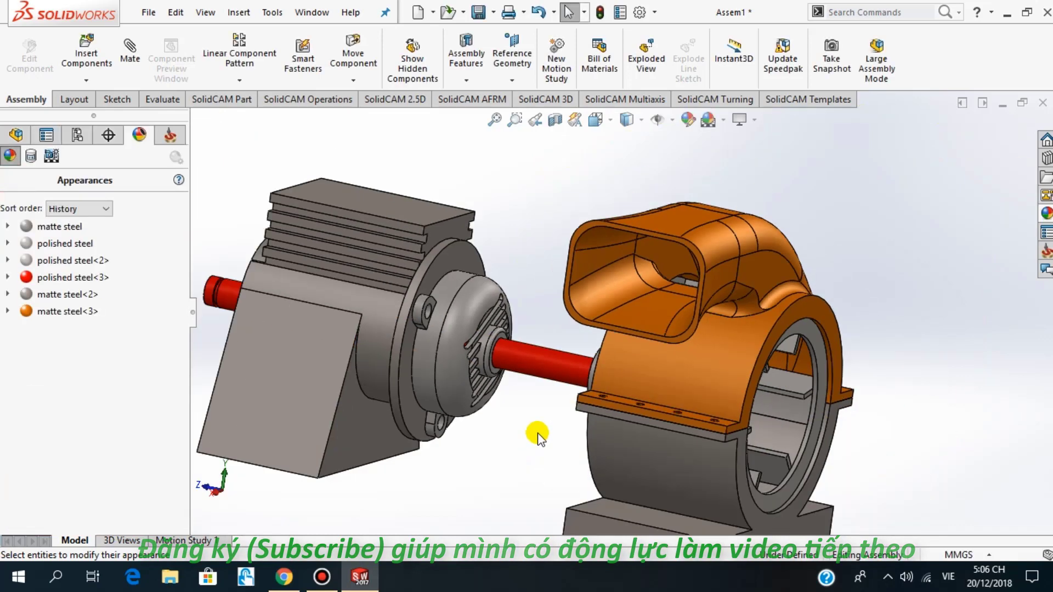
scroll(536, 434, "up", 2)
Change the blower base's matte steel appearance colour to orange
mouse_move(536, 433)
middle_mouse_down()
mouse_move(528, 375)
mouse_move(573, 473)
mouse_move(545, 407)
mouse_move(578, 411)
mouse_move(540, 435)
mouse_move(554, 414)
mouse_move(550, 459)
mouse_move(537, 439)
middle_mouse_up()
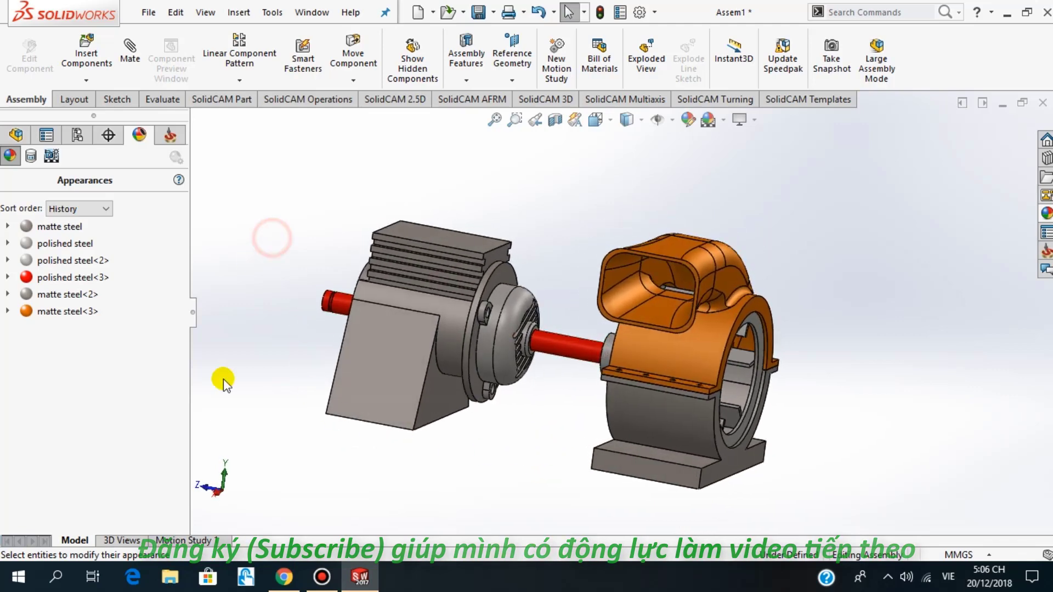
left_click(68, 226)
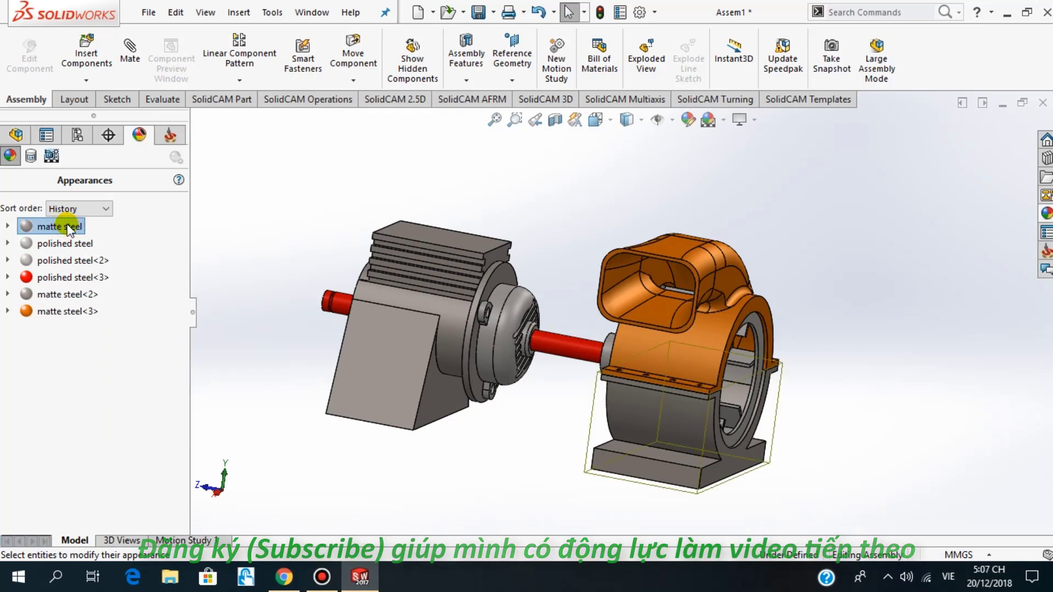
right_click(67, 226)
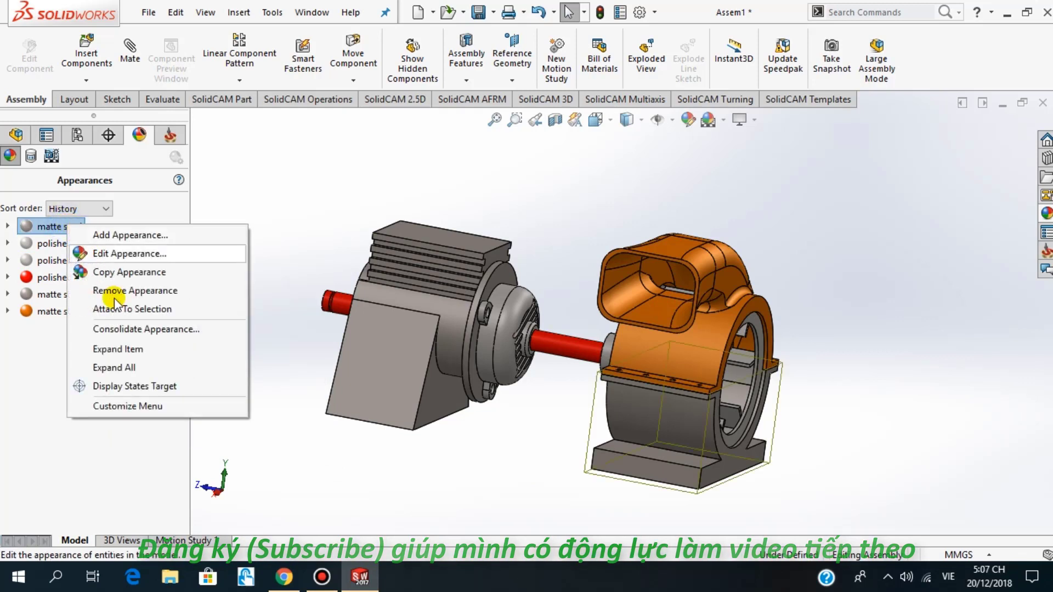
left_click(120, 253)
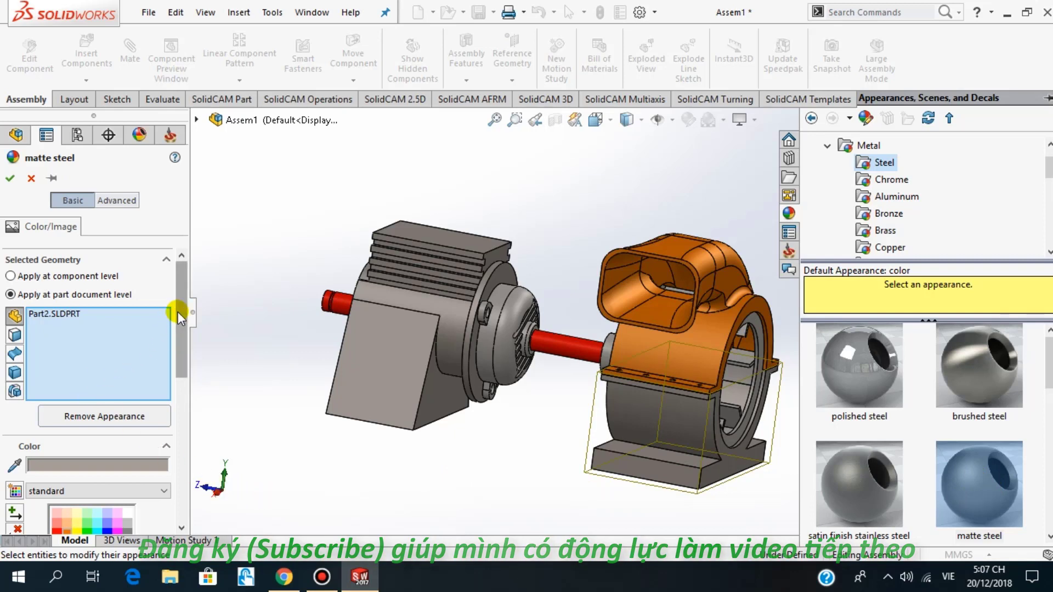
left_click_drag(179, 313, 178, 385)
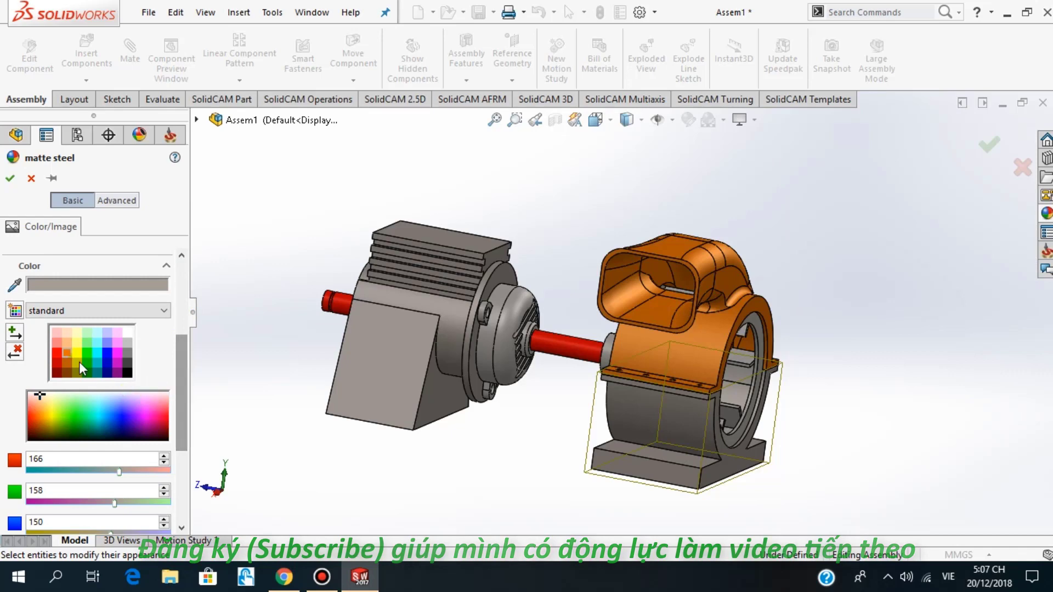
left_click(65, 353)
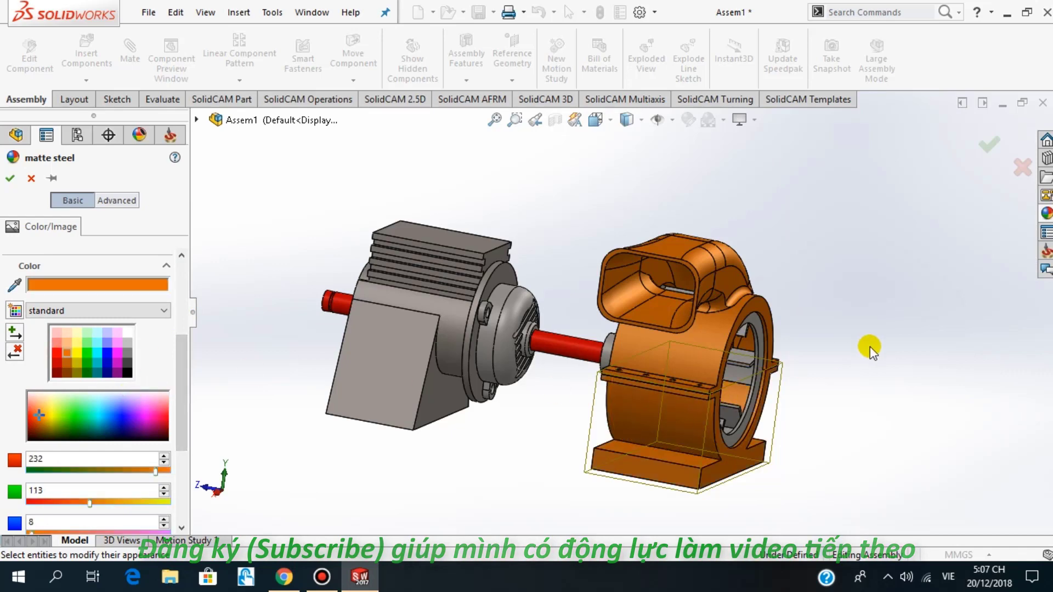
Orbit the assembly to check the orange base and select the polished steel appearance
mouse_move(865, 348)
middle_mouse_down()
mouse_move(799, 340)
mouse_move(878, 341)
mouse_move(891, 254)
mouse_move(858, 353)
mouse_move(820, 296)
mouse_move(837, 309)
mouse_move(795, 308)
middle_mouse_up()
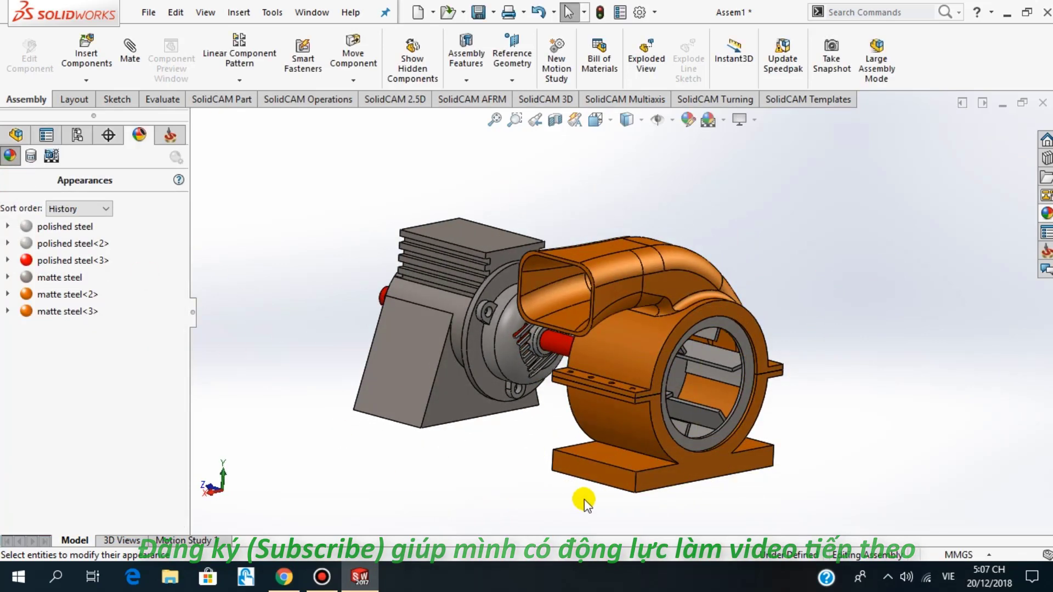
mouse_move(582, 498)
middle_mouse_down()
mouse_move(557, 465)
mouse_move(611, 488)
mouse_move(731, 495)
mouse_move(610, 481)
mouse_move(558, 424)
mouse_move(571, 489)
mouse_move(587, 460)
mouse_move(609, 506)
mouse_move(547, 499)
middle_mouse_up()
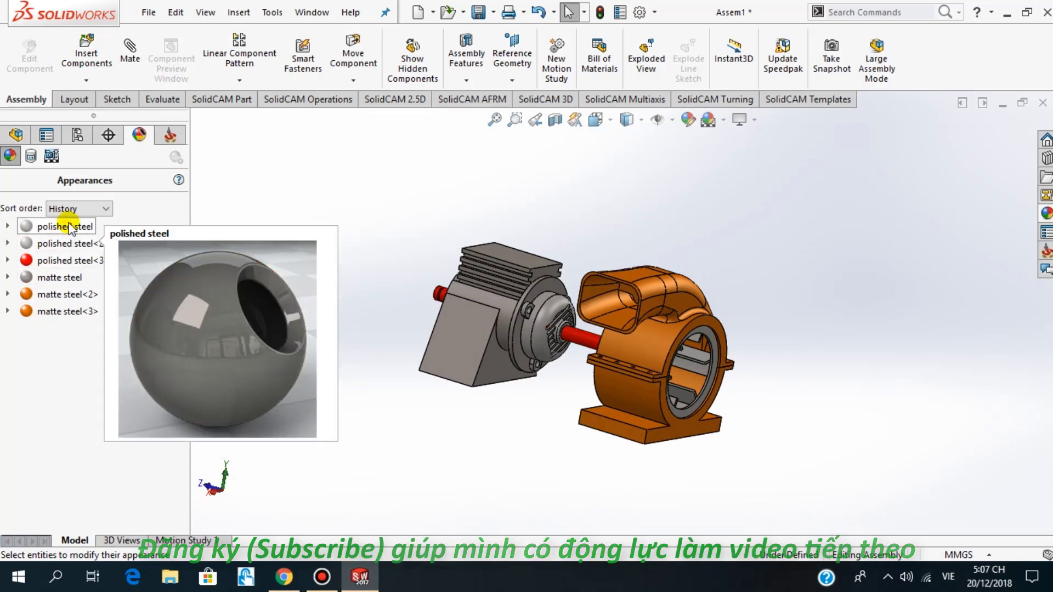
left_click(70, 227)
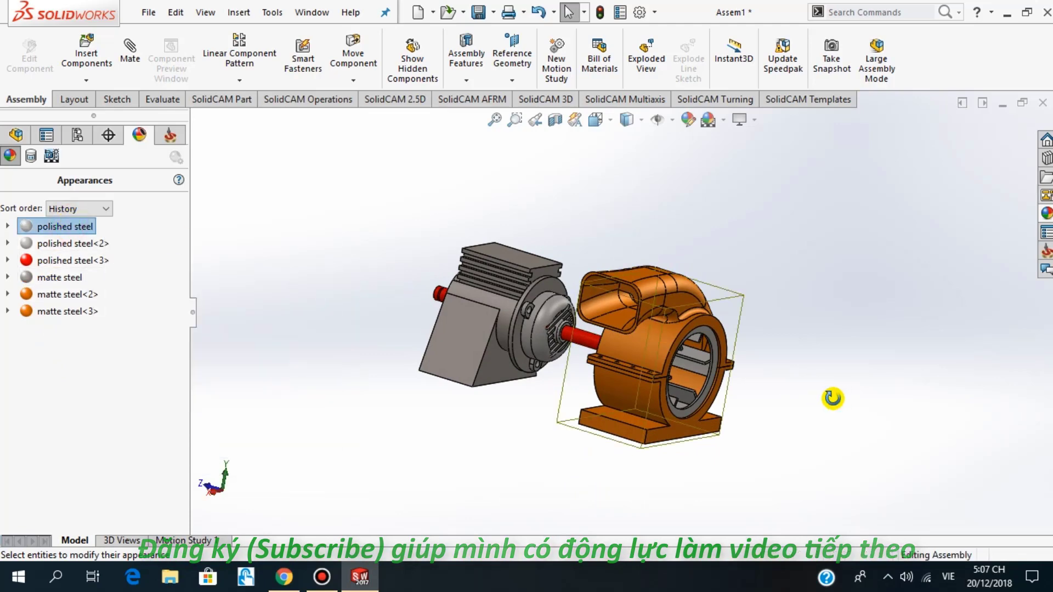
mouse_move(832, 399)
middle_mouse_down()
mouse_move(773, 383)
mouse_move(860, 392)
middle_mouse_up()
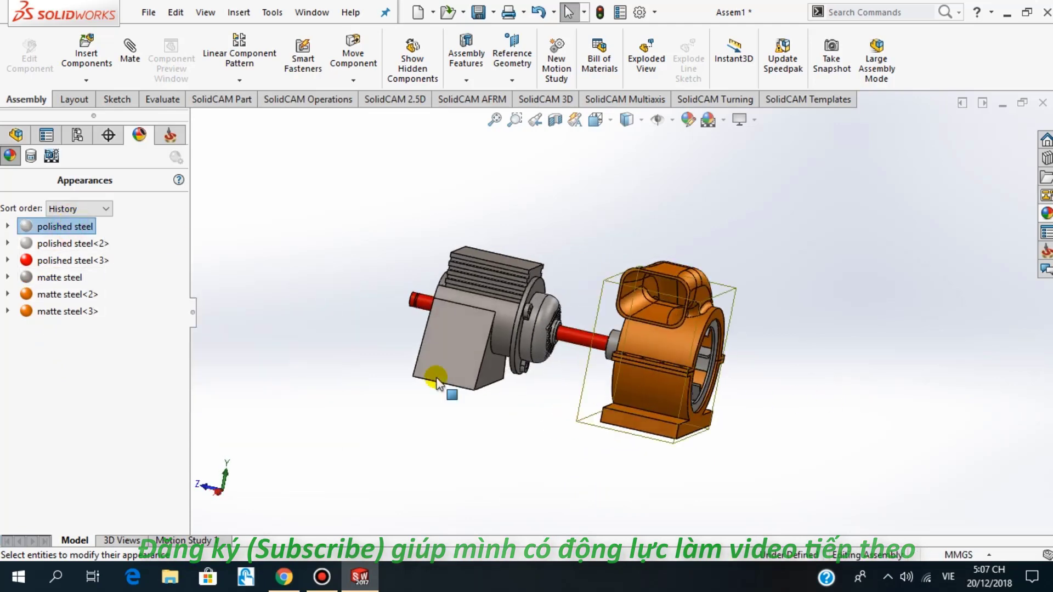
middle_click_drag(549, 436, 527, 423)
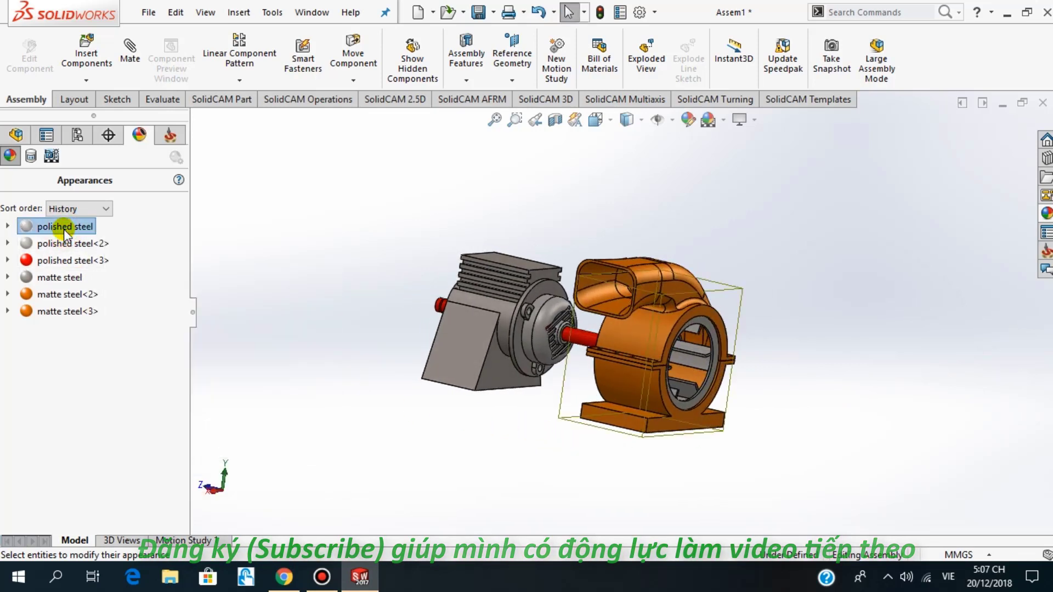
left_click(64, 232)
Colour the inner fan's polished steel appearance green (0,255,0), after briefly trying cyan
right_click(64, 226)
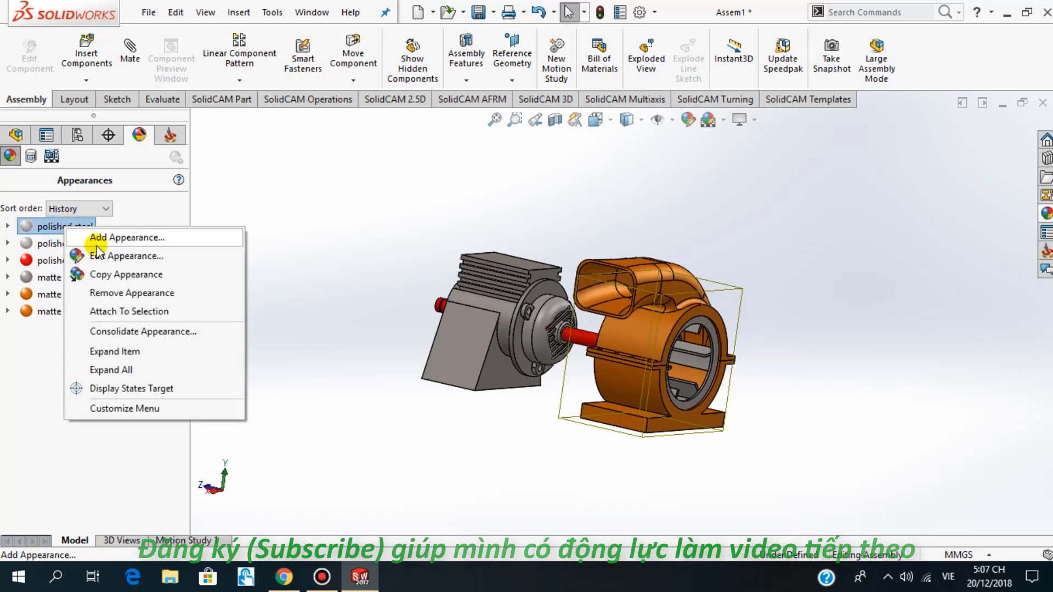
left_click(71, 257)
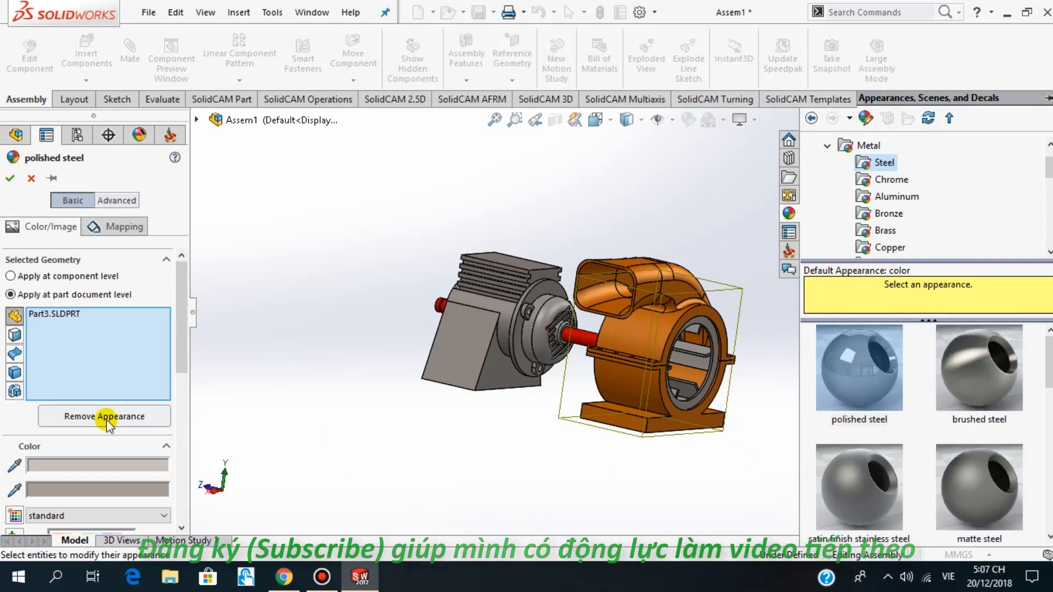
left_click_drag(179, 328, 183, 403)
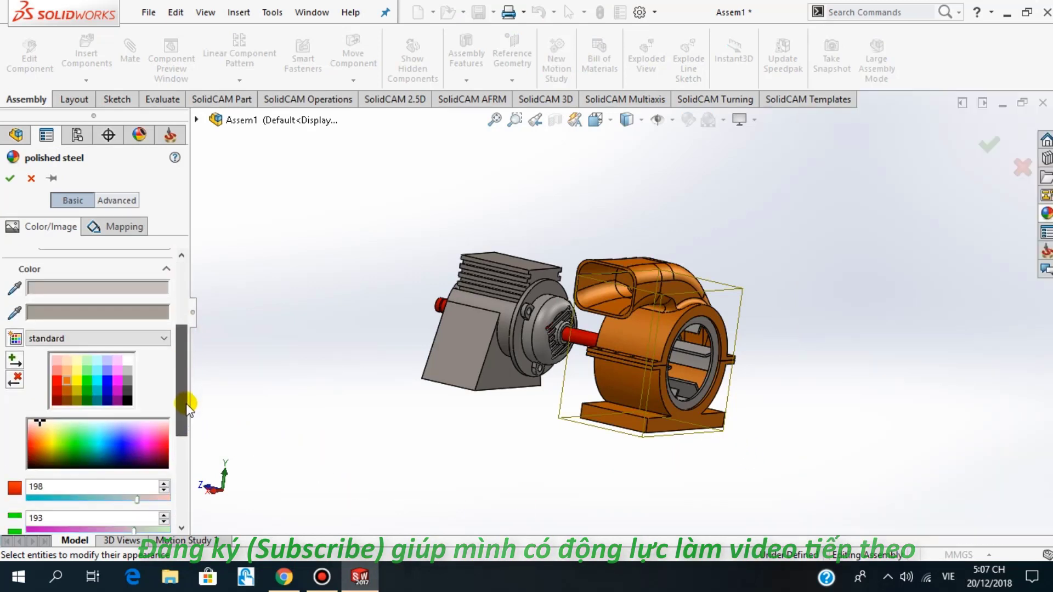
left_click(85, 366)
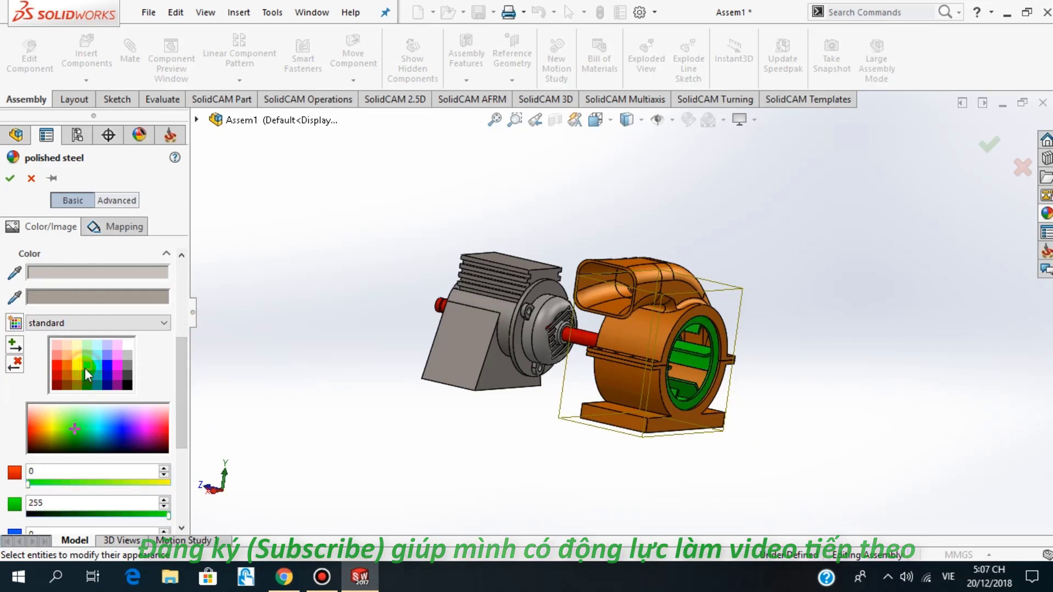
mouse_move(799, 331)
middle_mouse_down()
mouse_move(792, 312)
mouse_move(781, 317)
middle_mouse_up()
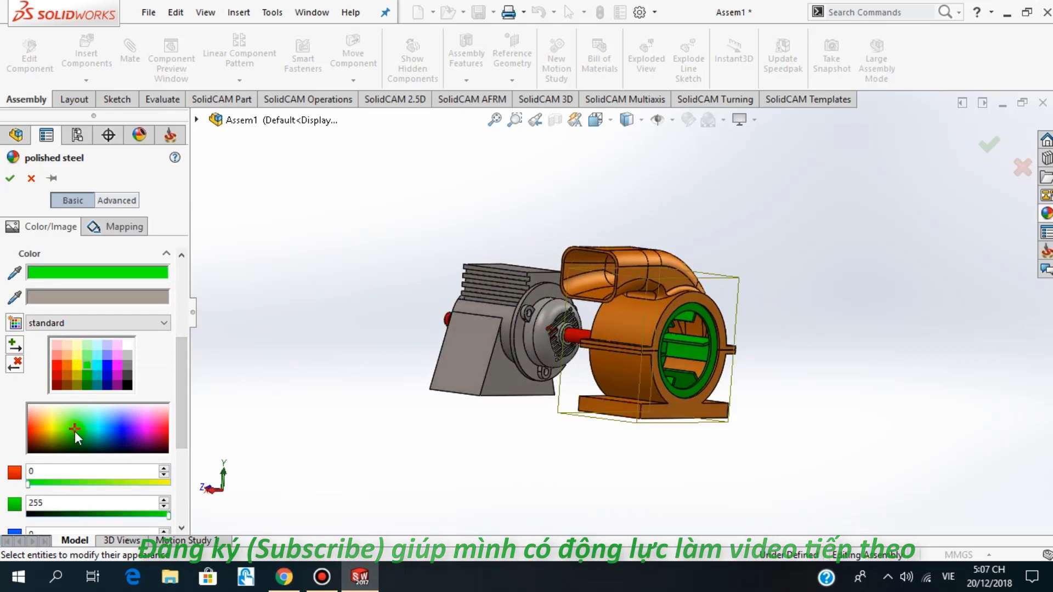
left_click(94, 371)
mouse_move(769, 429)
middle_mouse_down()
mouse_move(794, 380)
mouse_move(710, 404)
mouse_move(701, 418)
mouse_move(749, 395)
mouse_move(755, 428)
mouse_move(735, 404)
mouse_move(723, 409)
middle_mouse_up()
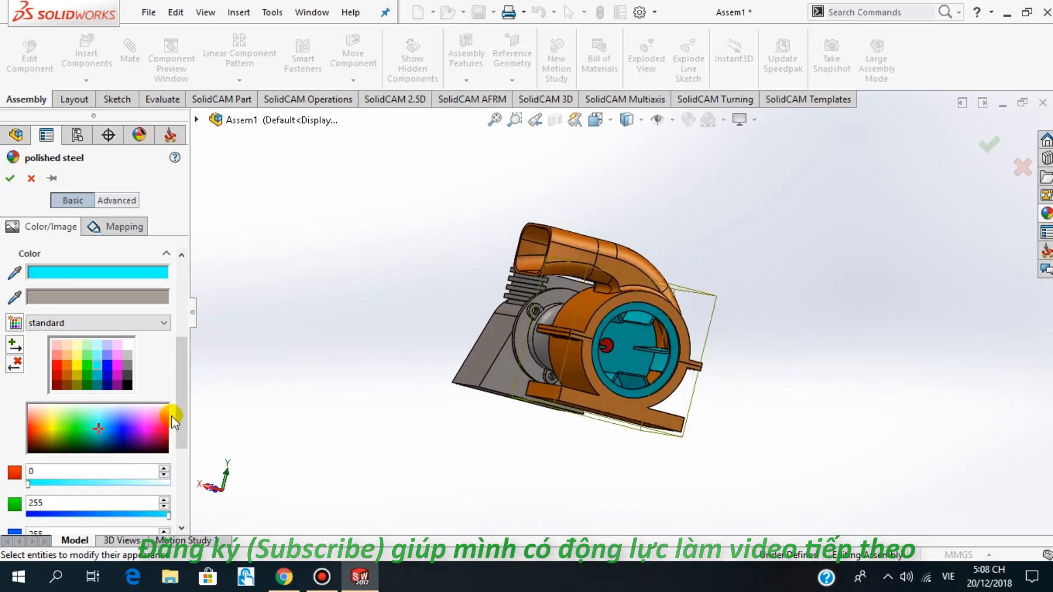
left_click(85, 364)
mouse_move(376, 294)
middle_mouse_down()
mouse_move(395, 393)
mouse_move(391, 324)
mouse_move(439, 415)
mouse_move(409, 299)
mouse_move(363, 293)
mouse_move(367, 341)
mouse_move(397, 311)
mouse_move(420, 390)
mouse_move(411, 319)
mouse_move(385, 340)
middle_mouse_up()
left_click(11, 180)
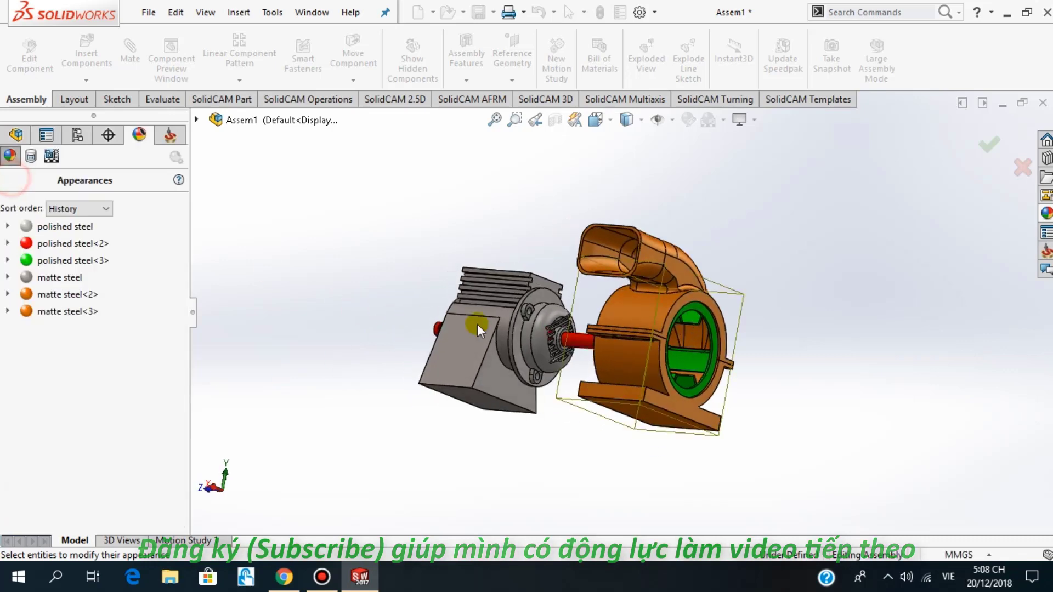
mouse_move(543, 317)
middle_mouse_down()
mouse_move(578, 301)
mouse_move(577, 380)
mouse_move(557, 376)
mouse_move(547, 364)
mouse_move(605, 334)
middle_mouse_up()
scroll(682, 342, "down", 5)
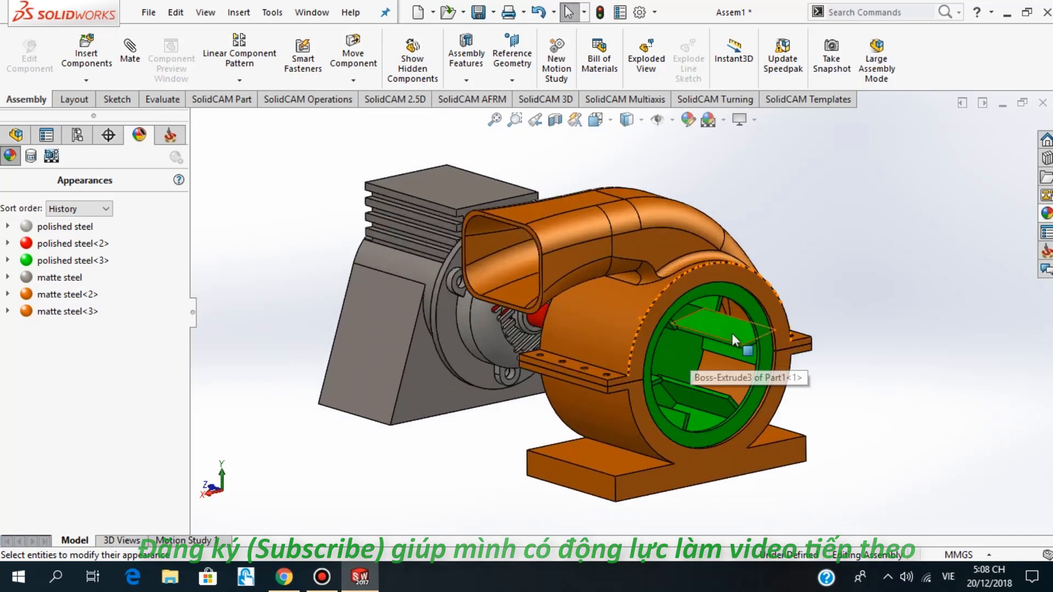
mouse_move(732, 363)
left_mouse_down()
mouse_move(720, 394)
mouse_move(755, 334)
mouse_move(753, 353)
mouse_move(756, 331)
mouse_move(758, 366)
mouse_move(676, 410)
mouse_move(746, 348)
mouse_move(720, 309)
mouse_move(722, 390)
left_mouse_up()
left_click(468, 482)
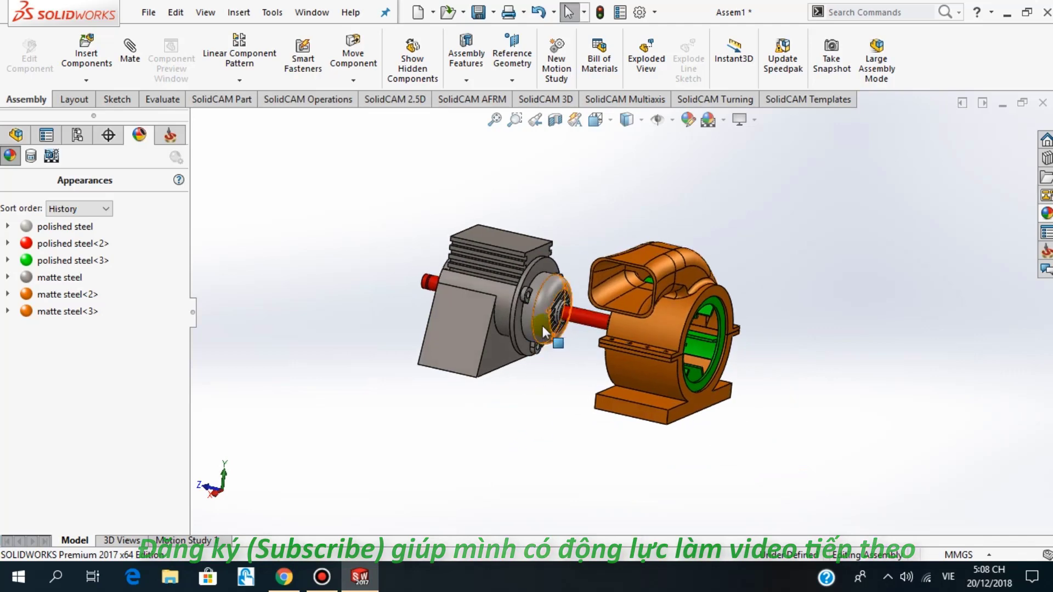
left_click(58, 227)
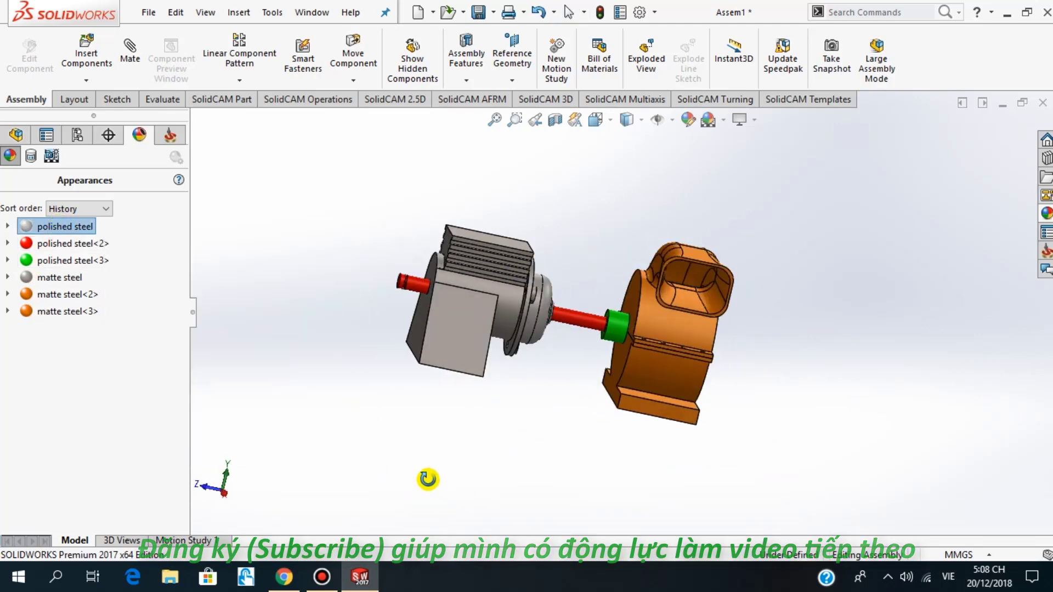
Edit the coupling's polished steel appearance, trying two cyan shades
right_click(34, 227)
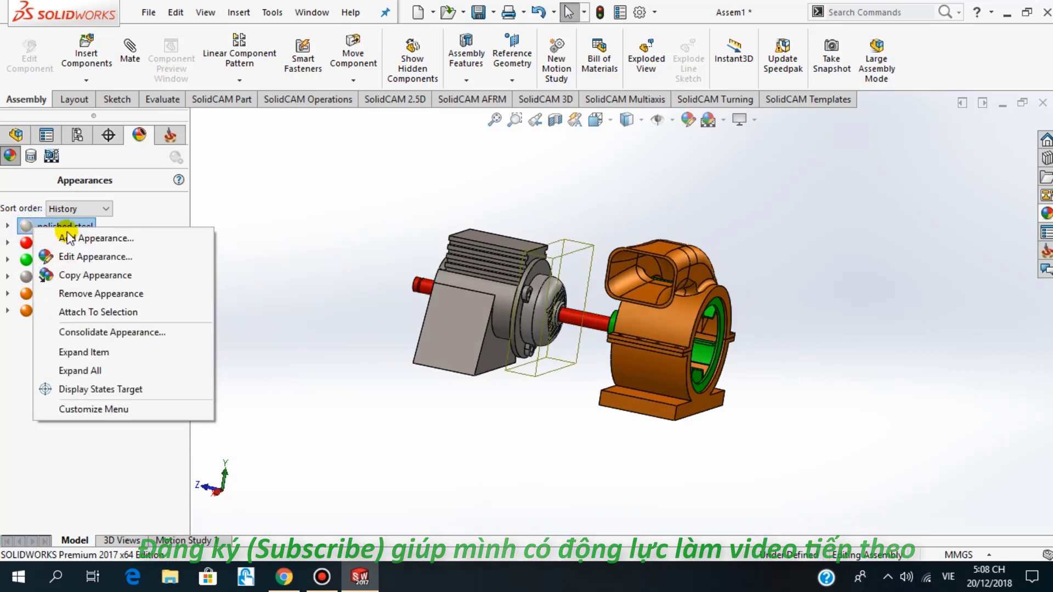
left_click(85, 258)
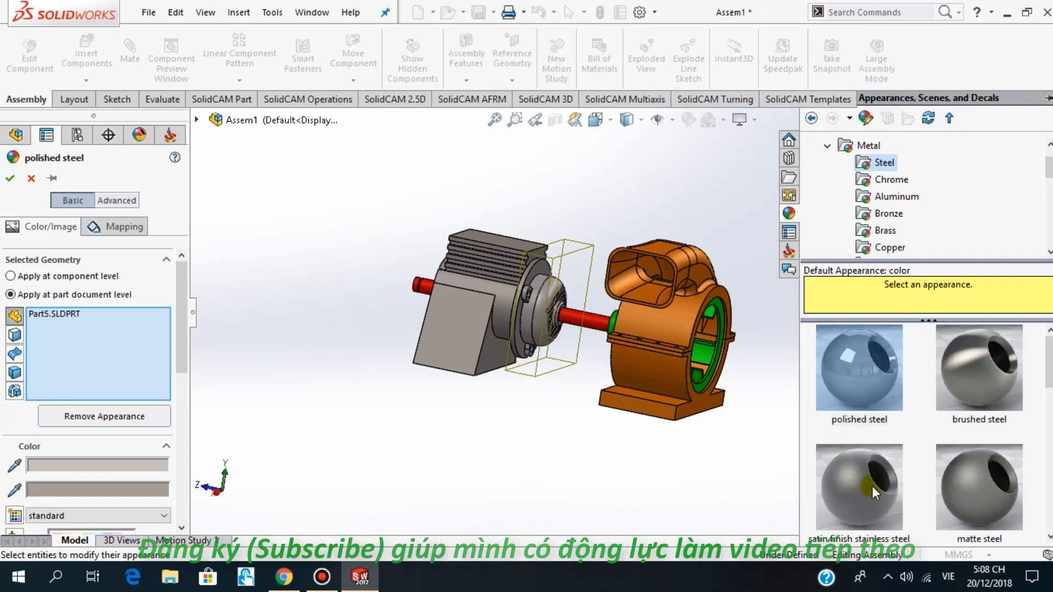
left_click(871, 382)
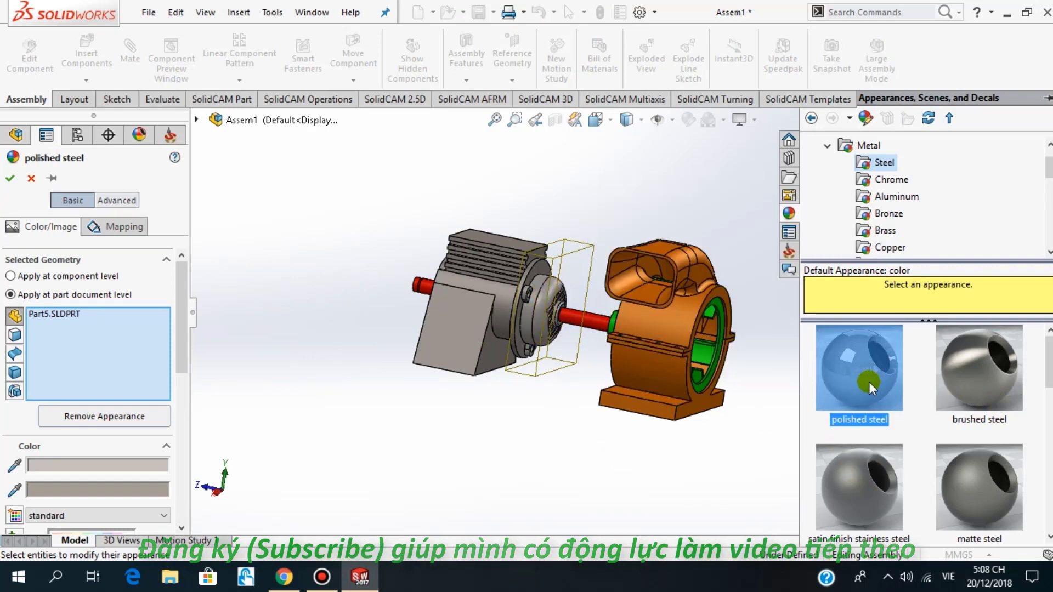
left_click_drag(182, 316, 184, 386)
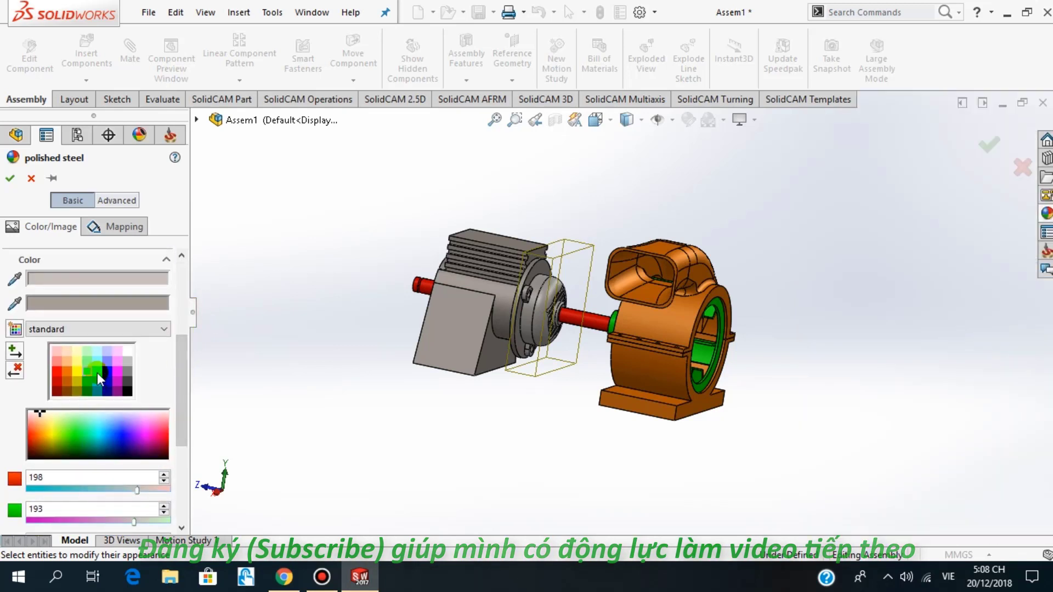
left_click(99, 370)
left_click(99, 379)
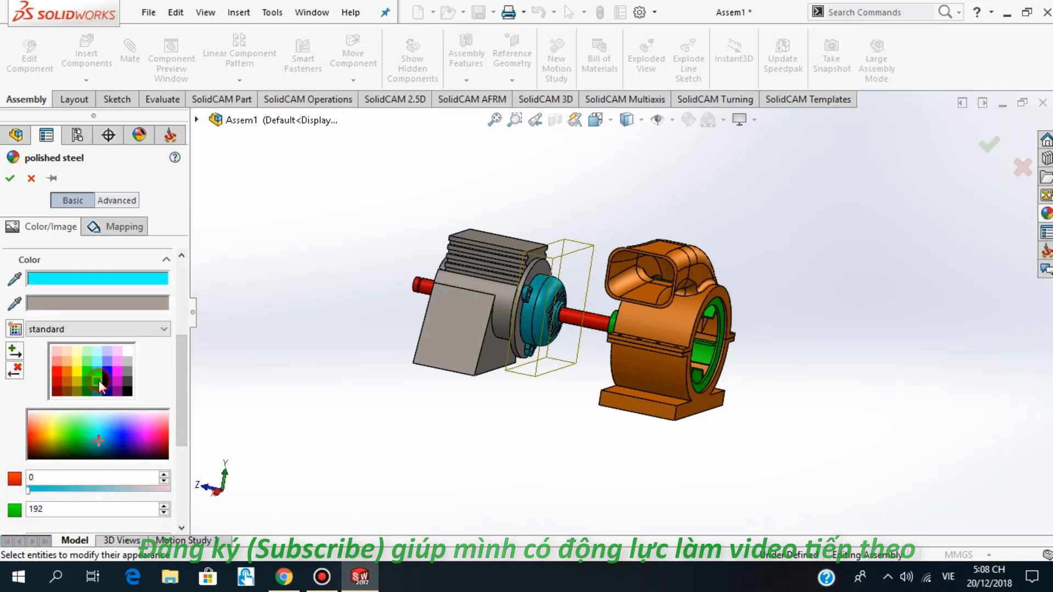
Colour the coupling bright magenta and inspect it from several angles
mouse_move(435, 400)
middle_mouse_down()
mouse_move(402, 403)
mouse_move(444, 359)
mouse_move(428, 395)
mouse_move(434, 418)
mouse_move(433, 392)
middle_mouse_up()
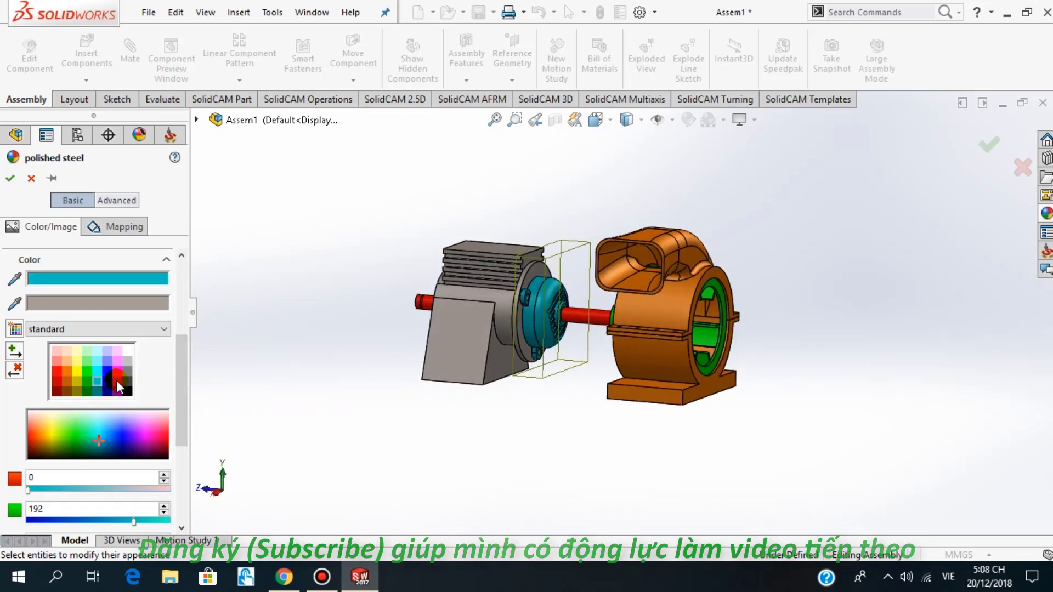
left_click(117, 379)
left_click(118, 370)
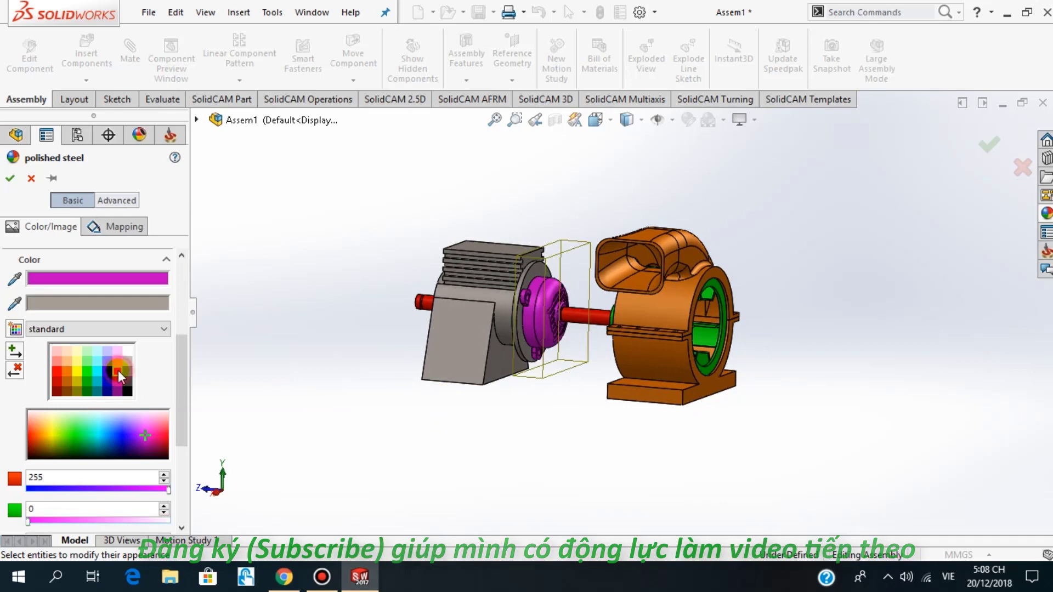
mouse_move(557, 440)
middle_mouse_down()
mouse_move(545, 388)
mouse_move(534, 394)
mouse_move(561, 462)
mouse_move(565, 430)
mouse_move(575, 451)
mouse_move(523, 471)
middle_mouse_up()
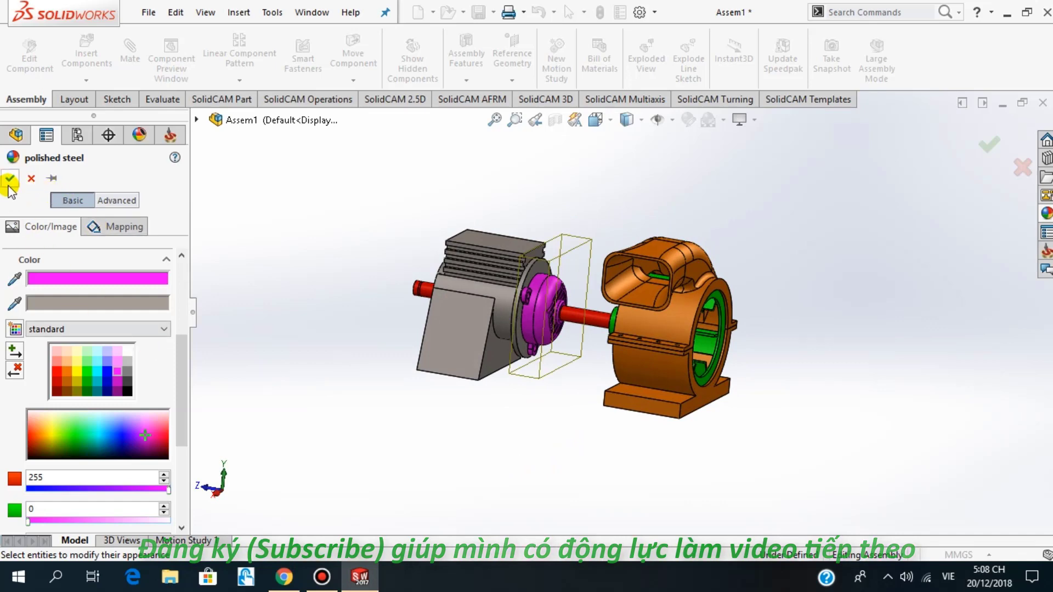
mouse_move(422, 460)
middle_mouse_down()
mouse_move(399, 444)
mouse_move(400, 406)
mouse_move(413, 449)
mouse_move(397, 447)
mouse_move(413, 446)
mouse_move(413, 472)
middle_mouse_up()
left_click(54, 261)
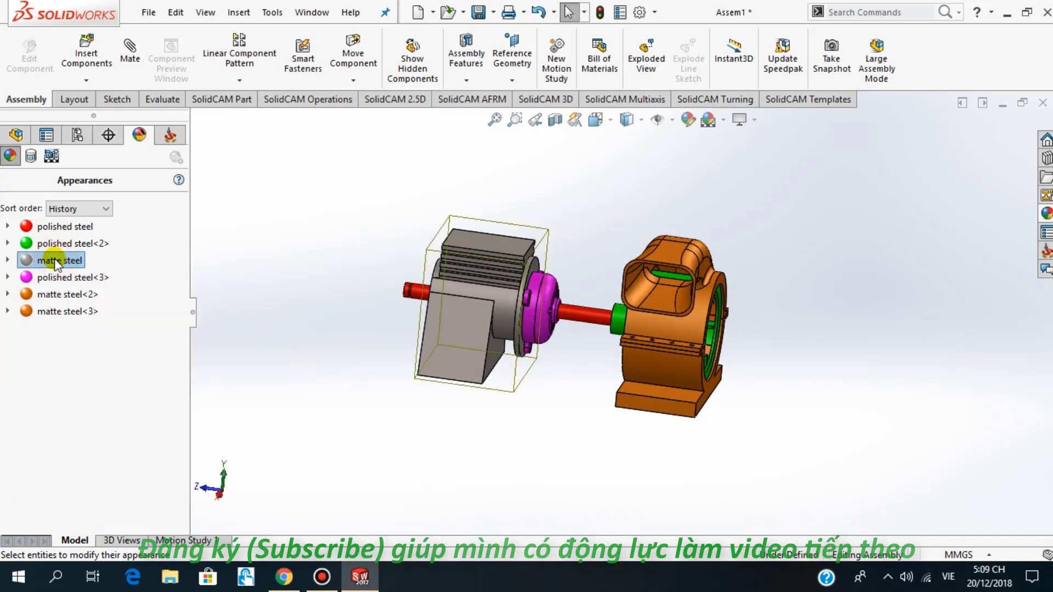
Switch the motor body's matte steel appearance to satin finish stainless steel
right_click(55, 259)
left_click(102, 289)
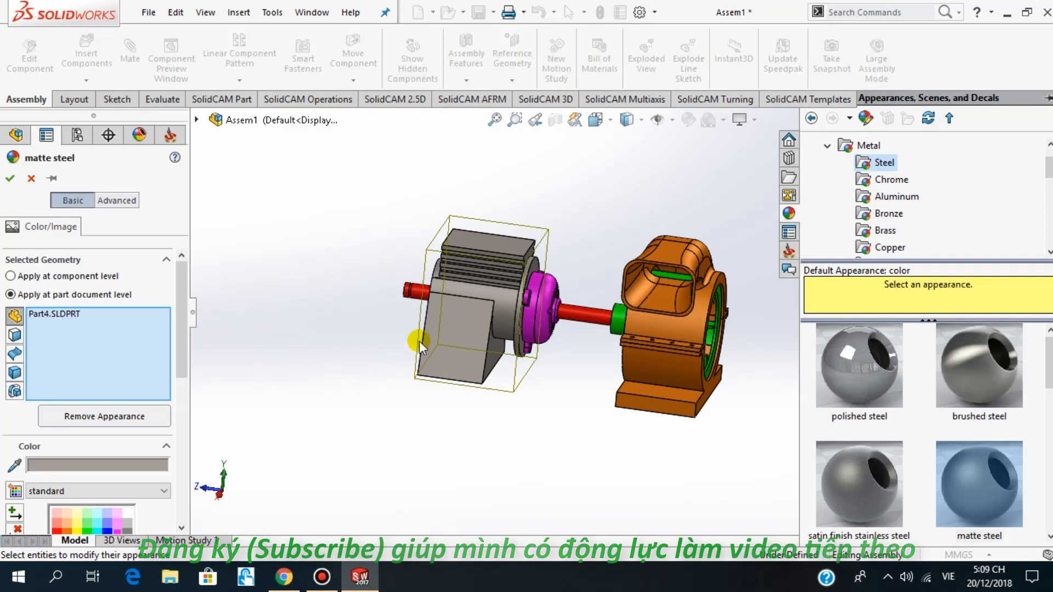
left_click(876, 505)
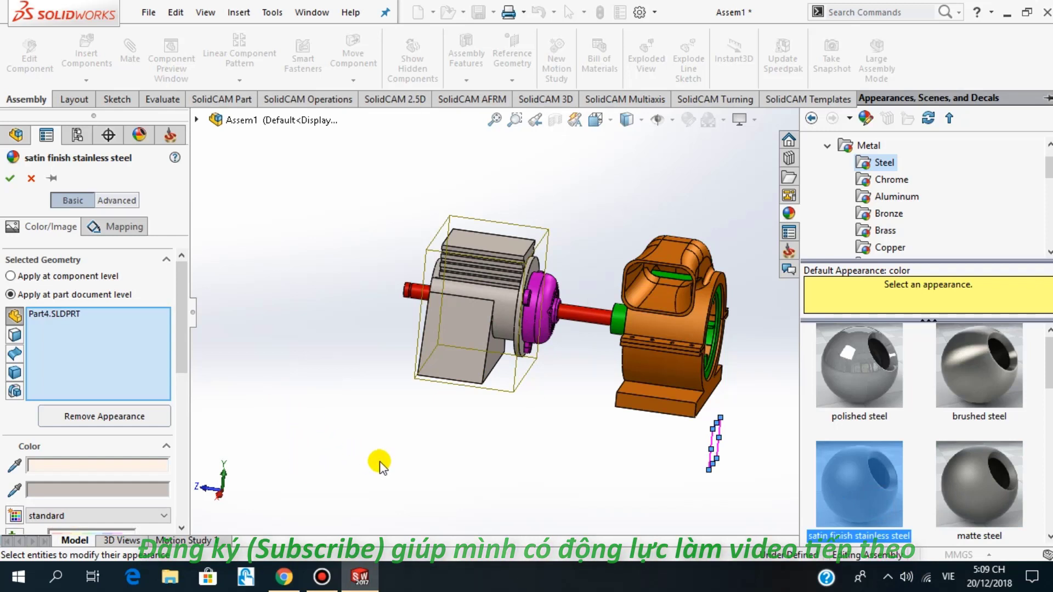
mouse_move(379, 463)
middle_mouse_down()
mouse_move(395, 442)
mouse_move(395, 404)
middle_mouse_up()
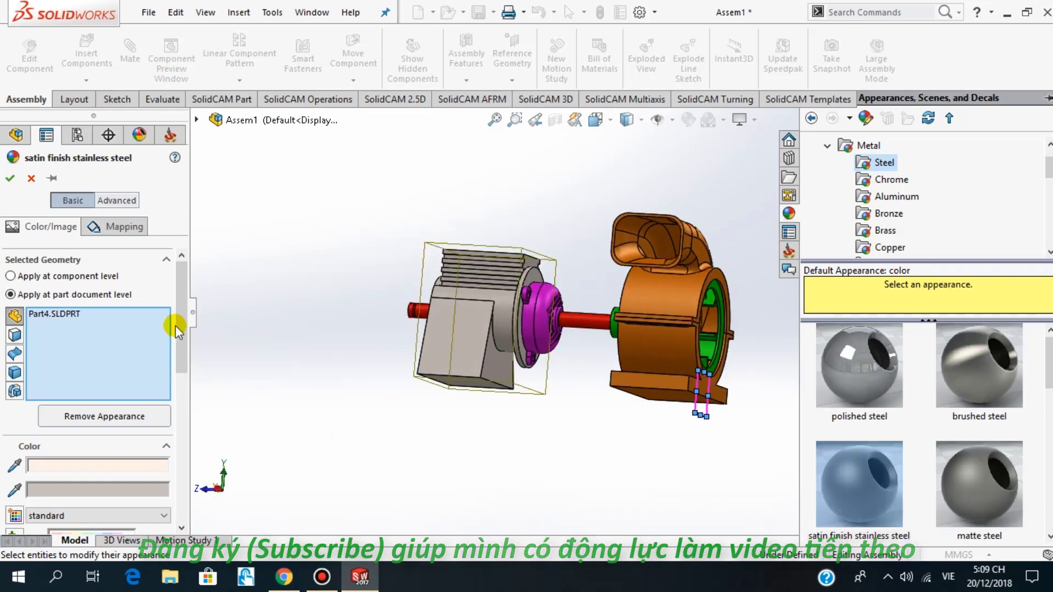
Colour the motor body bright green (RGB 127, 255, 47), after trying blue, teal and yellow-green
left_click_drag(182, 339, 181, 436)
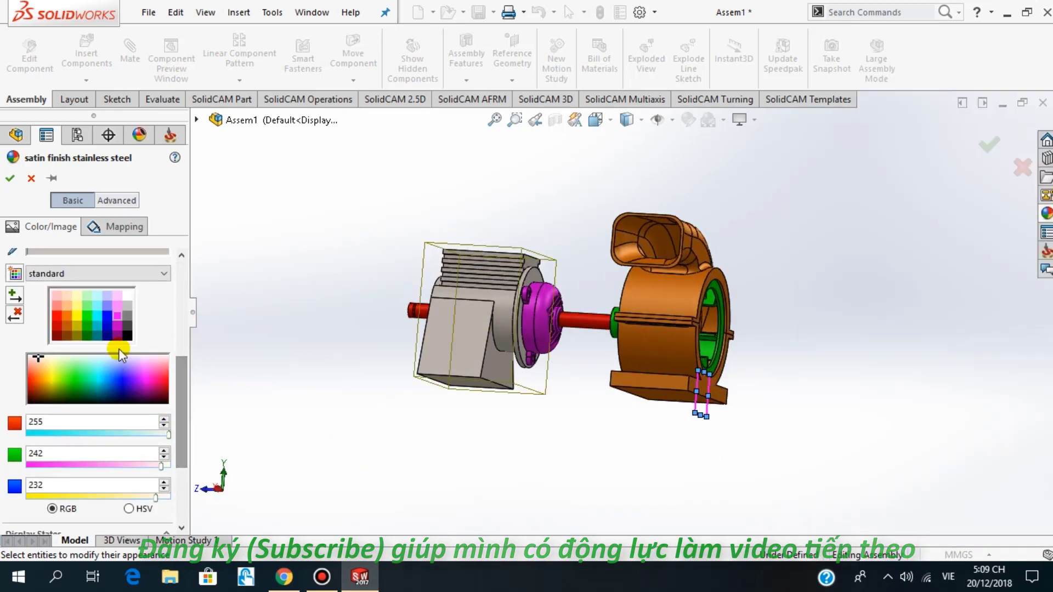
left_click(106, 317)
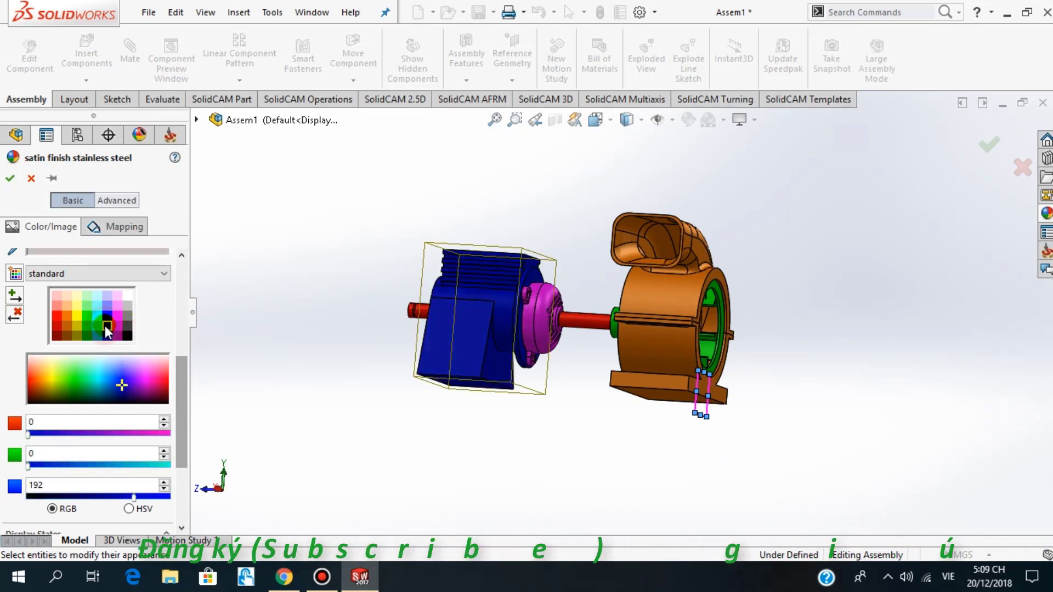
left_click(105, 311)
left_click_drag(179, 373, 180, 384)
left_click(113, 383)
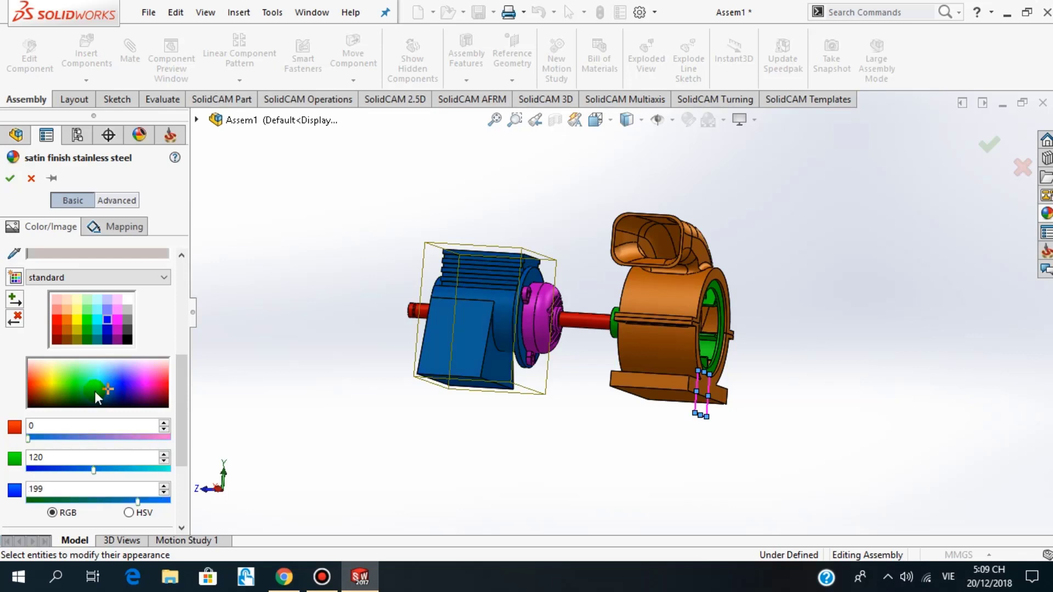
mouse_move(110, 389)
left_mouse_down()
mouse_move(91, 383)
mouse_move(113, 370)
left_mouse_up()
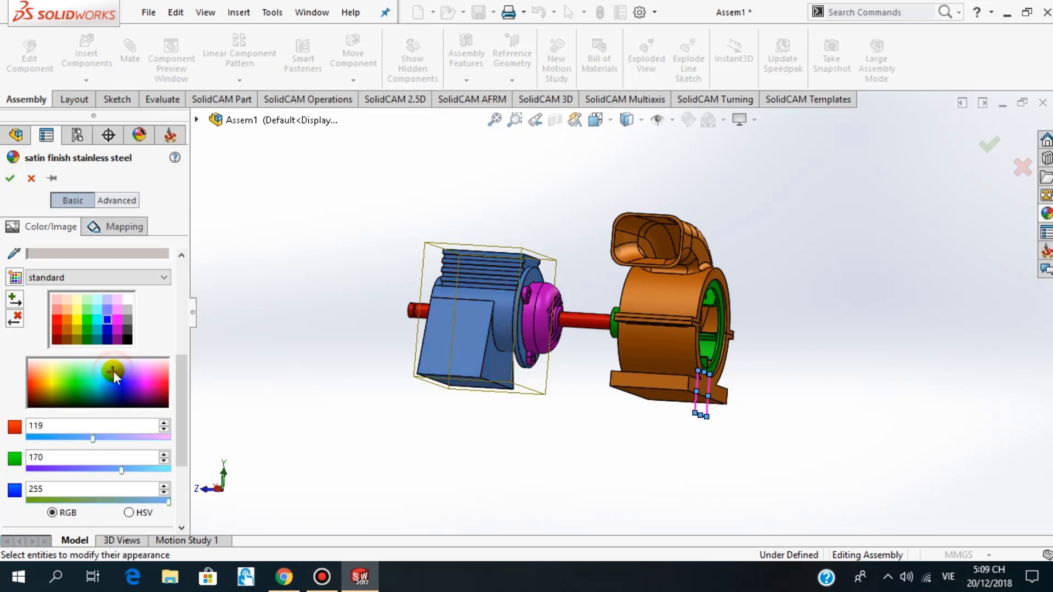
left_click(58, 382)
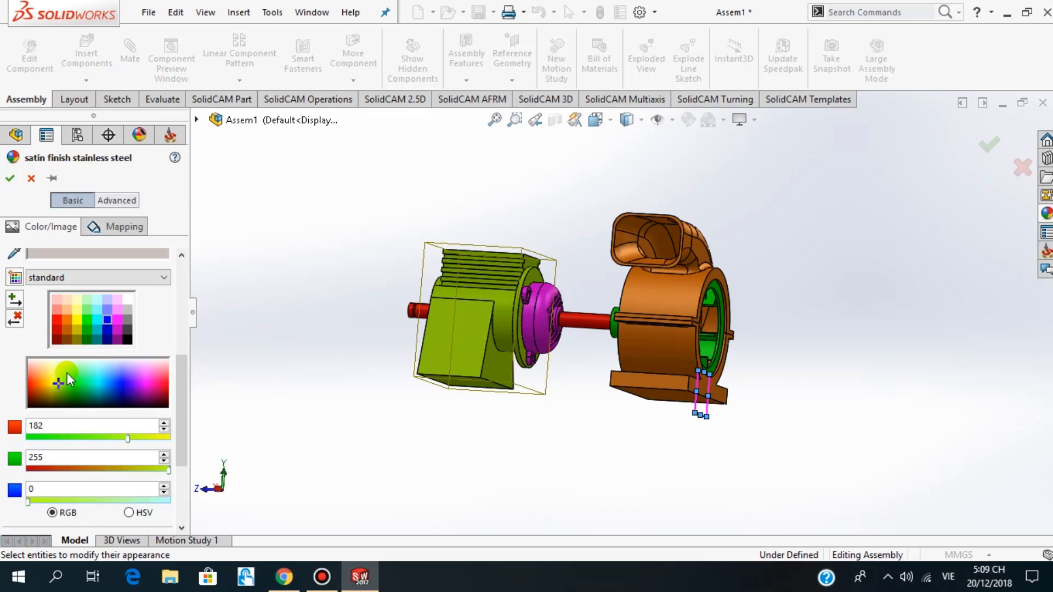
left_click(66, 377)
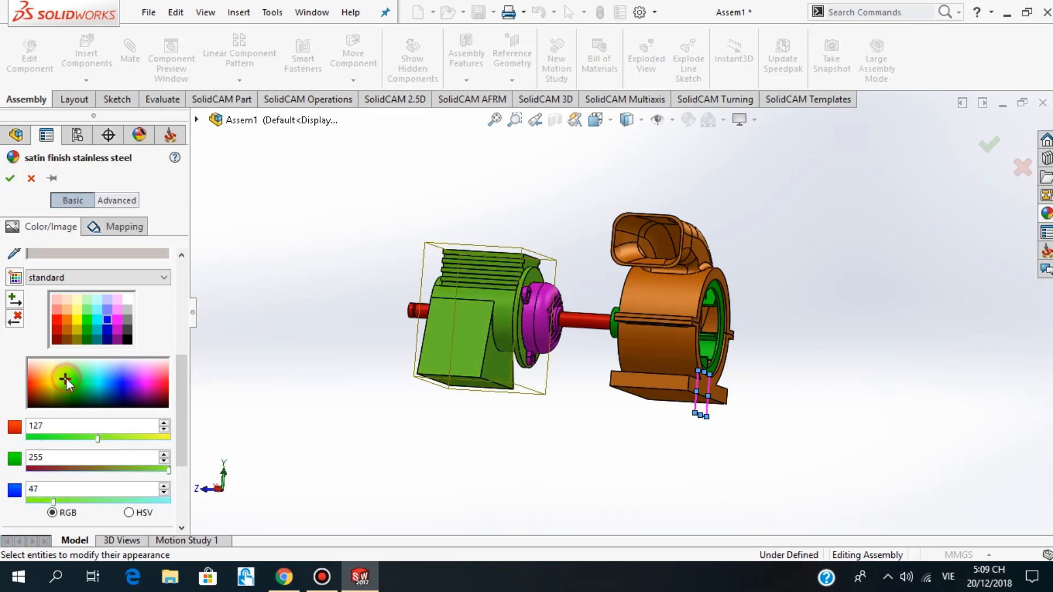
mouse_move(576, 355)
middle_mouse_down()
mouse_move(564, 440)
mouse_move(576, 414)
mouse_move(580, 439)
mouse_move(571, 440)
middle_mouse_up()
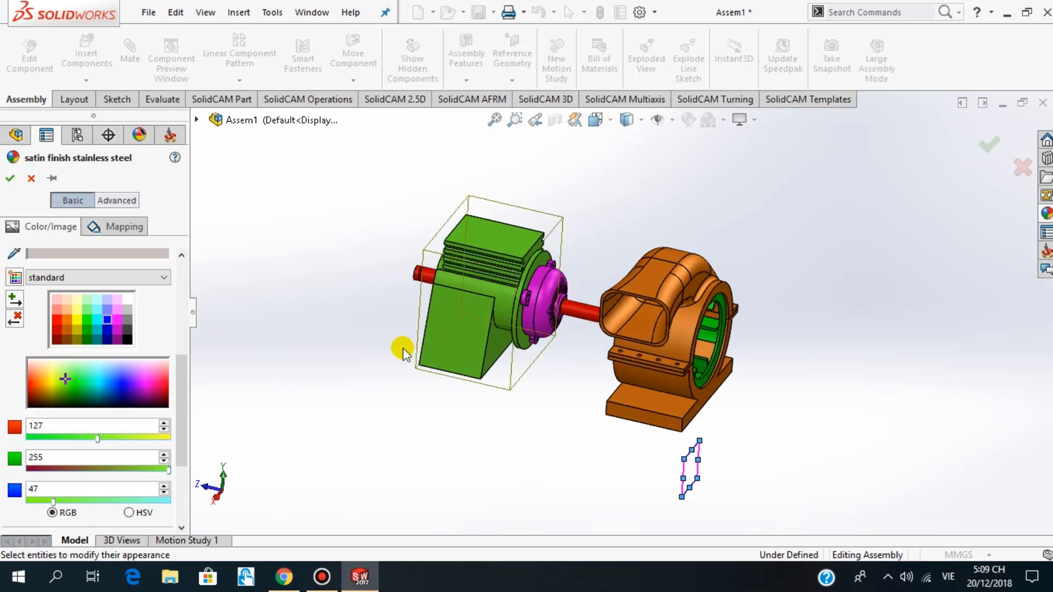
left_click(10, 177)
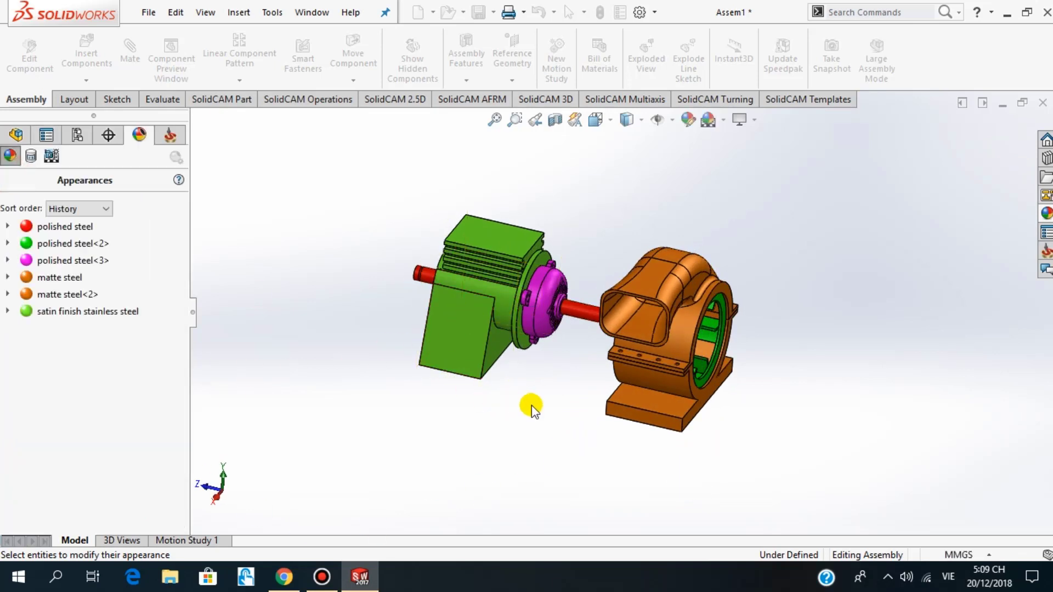
mouse_move(529, 407)
middle_mouse_down("ctrl")
mouse_move(569, 344)
mouse_move(606, 367)
mouse_move(575, 285)
mouse_move(608, 254)
mouse_move(561, 383)
mouse_move(601, 258)
mouse_move(537, 364)
mouse_move(519, 423)
mouse_move(567, 371)
mouse_move(540, 406)
mouse_move(500, 395)
mouse_move(522, 472)
mouse_move(608, 154)
mouse_move(606, 433)
middle_mouse_up("ctrl")
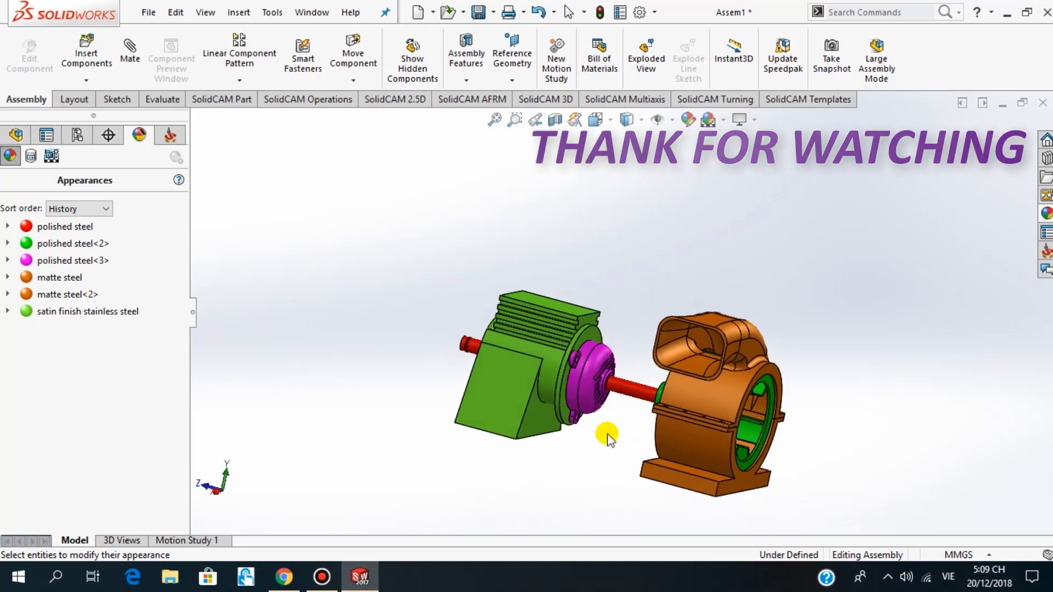
scroll(606, 433, "up", 3)
scroll(621, 330, "down", 4)
middle_click_drag(635, 258, 629, 287)
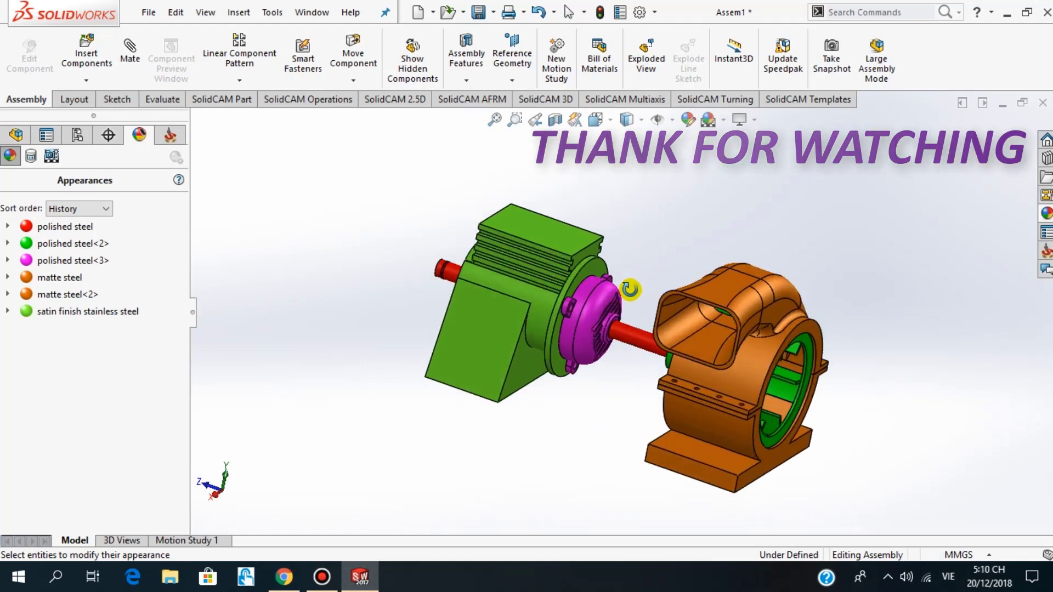
scroll(625, 251, "down", 2)
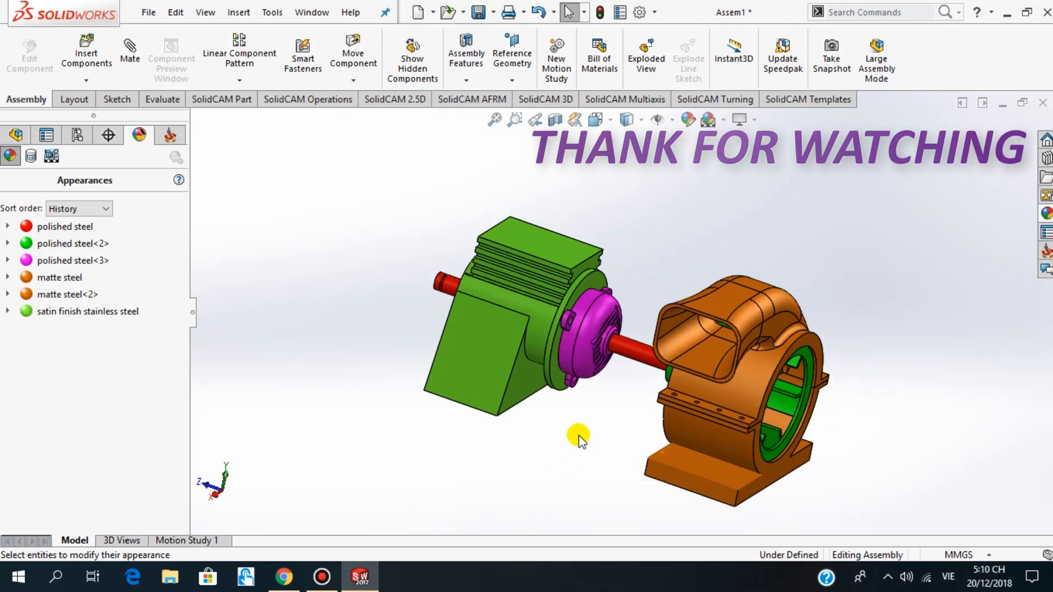
scroll(577, 426, "down", 1)
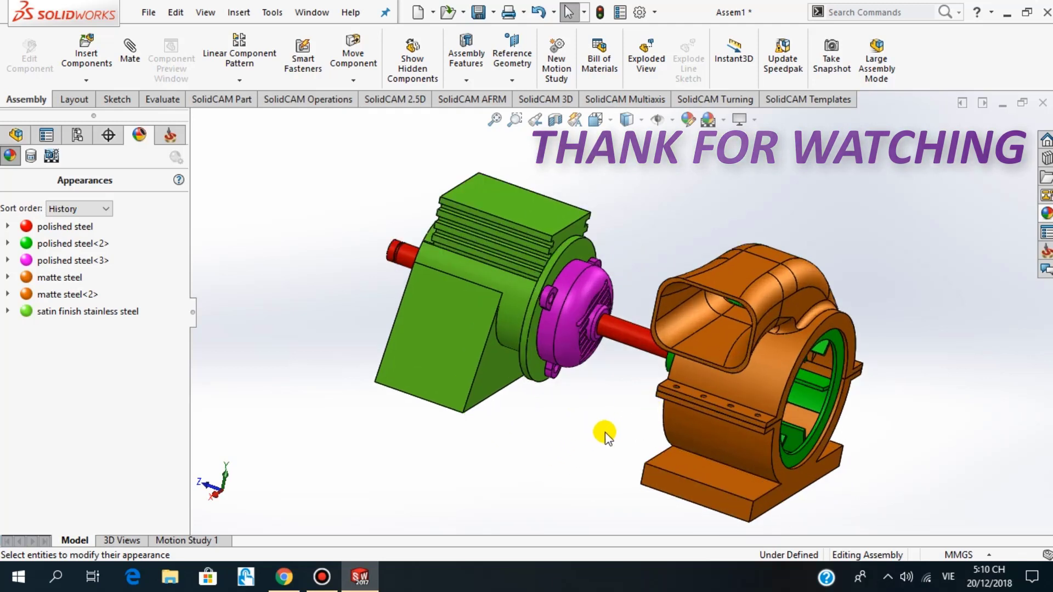
left_click(551, 341)
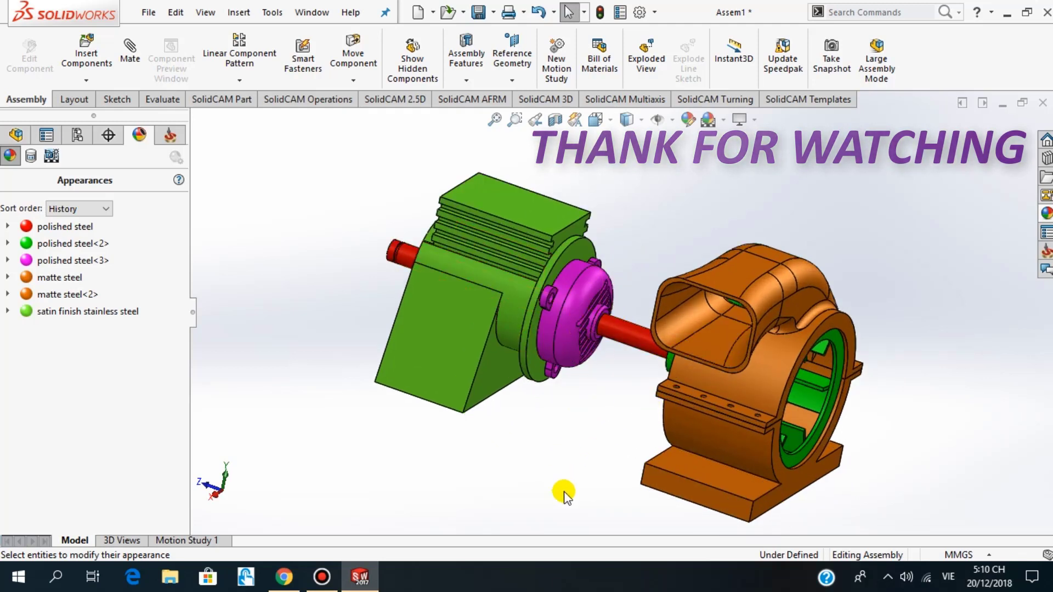